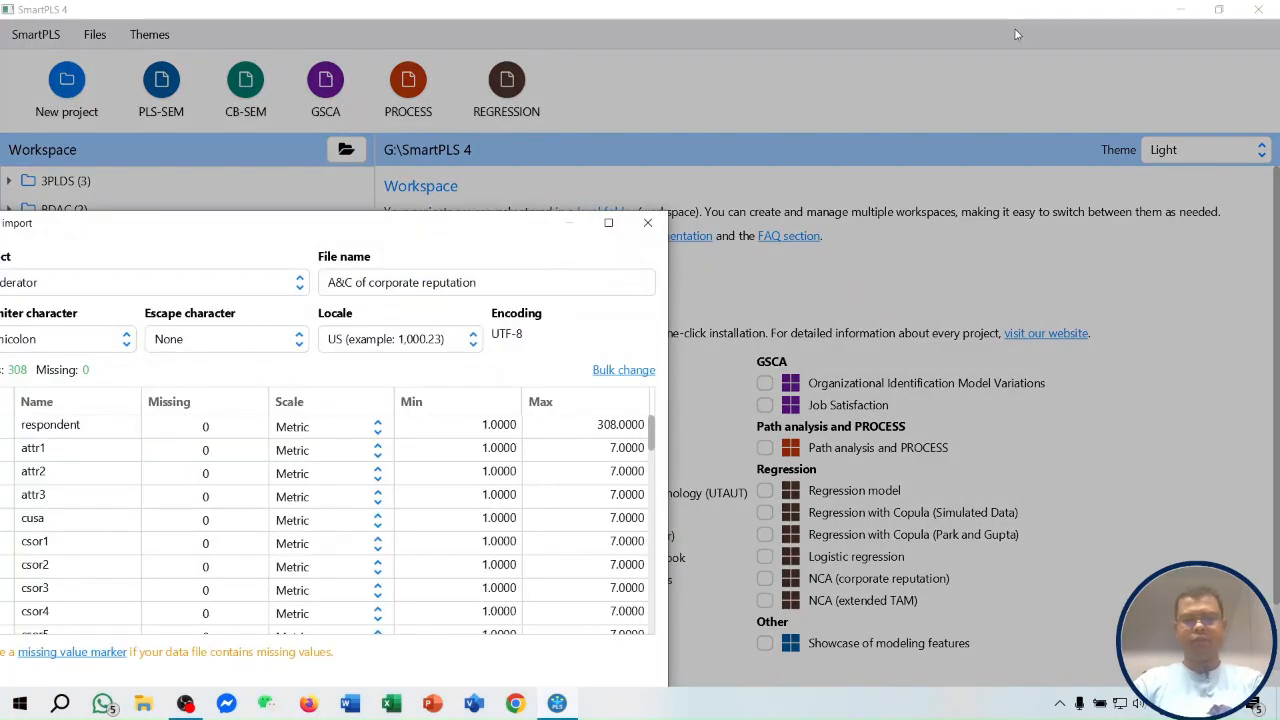
Import the A&C of corporate reputation data file into the Moderator project, look over its indicators and return to the workspace.
{"action": "left_click", "coordinate": [608, 222]}
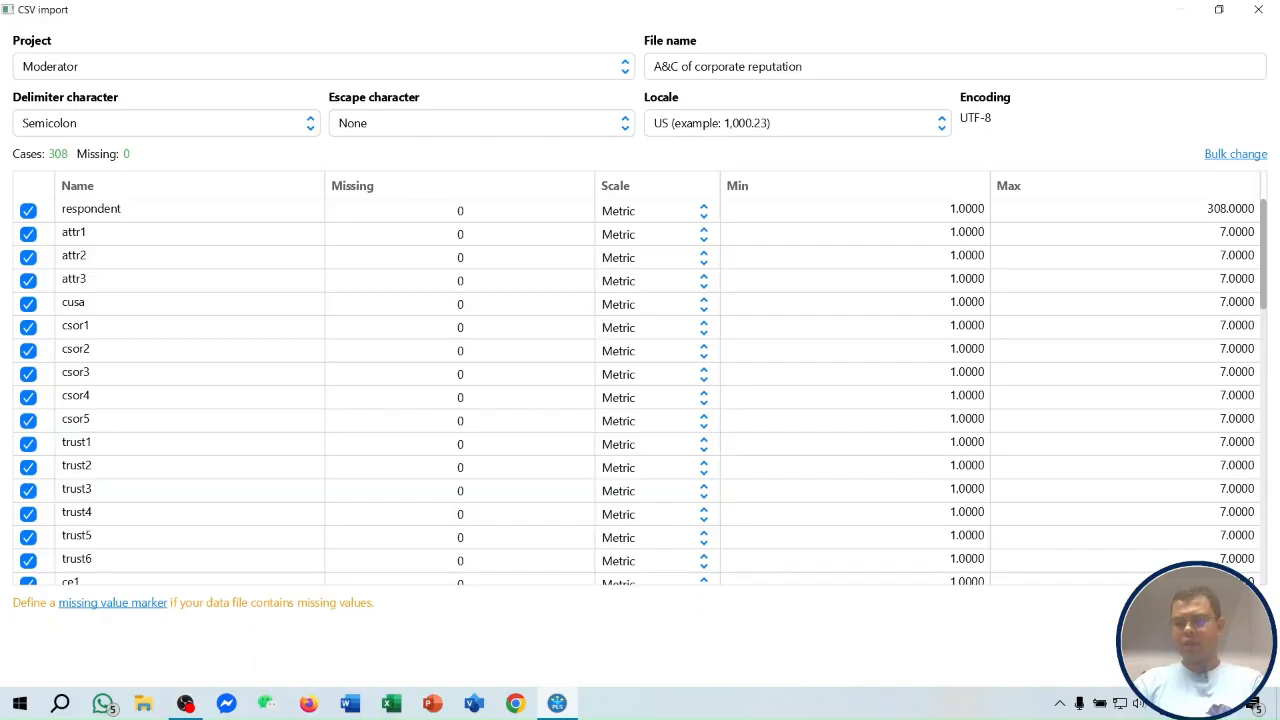
{"action": "left_click", "coordinate": [1232, 661]}
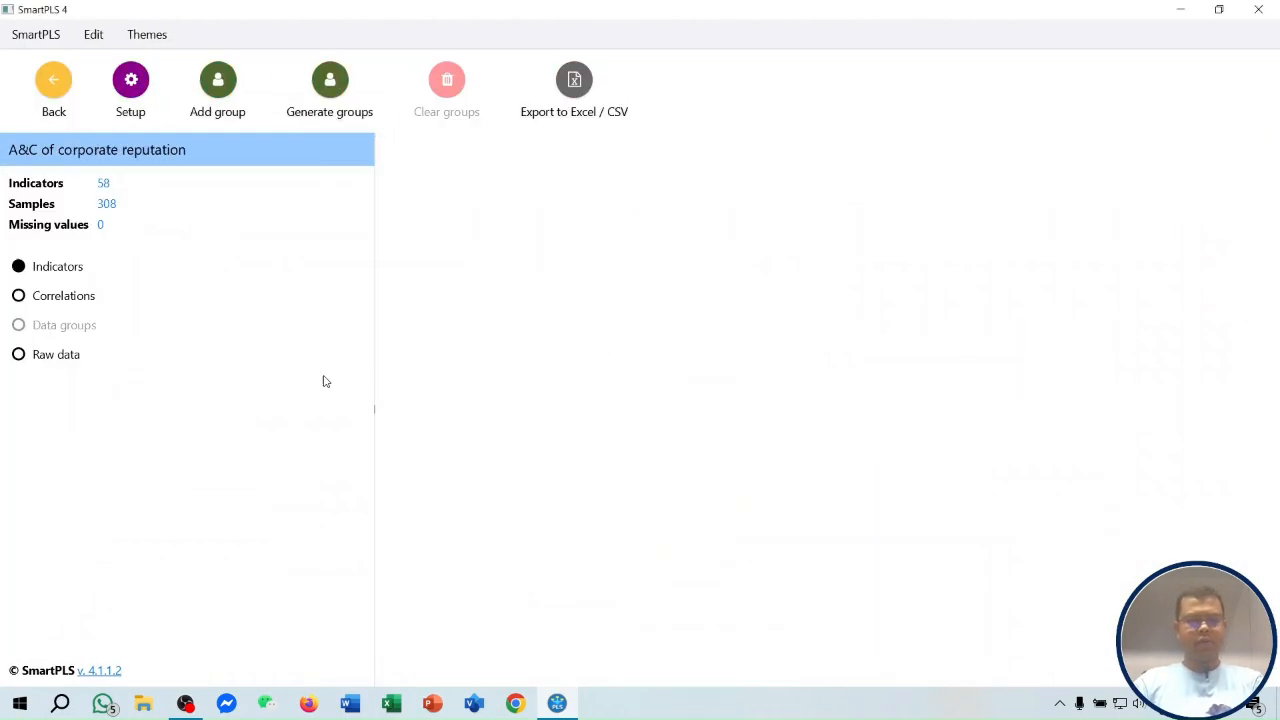
{"action": "scroll", "coordinate": [988, 343], "scroll_direction": "down", "scroll_amount": 5}
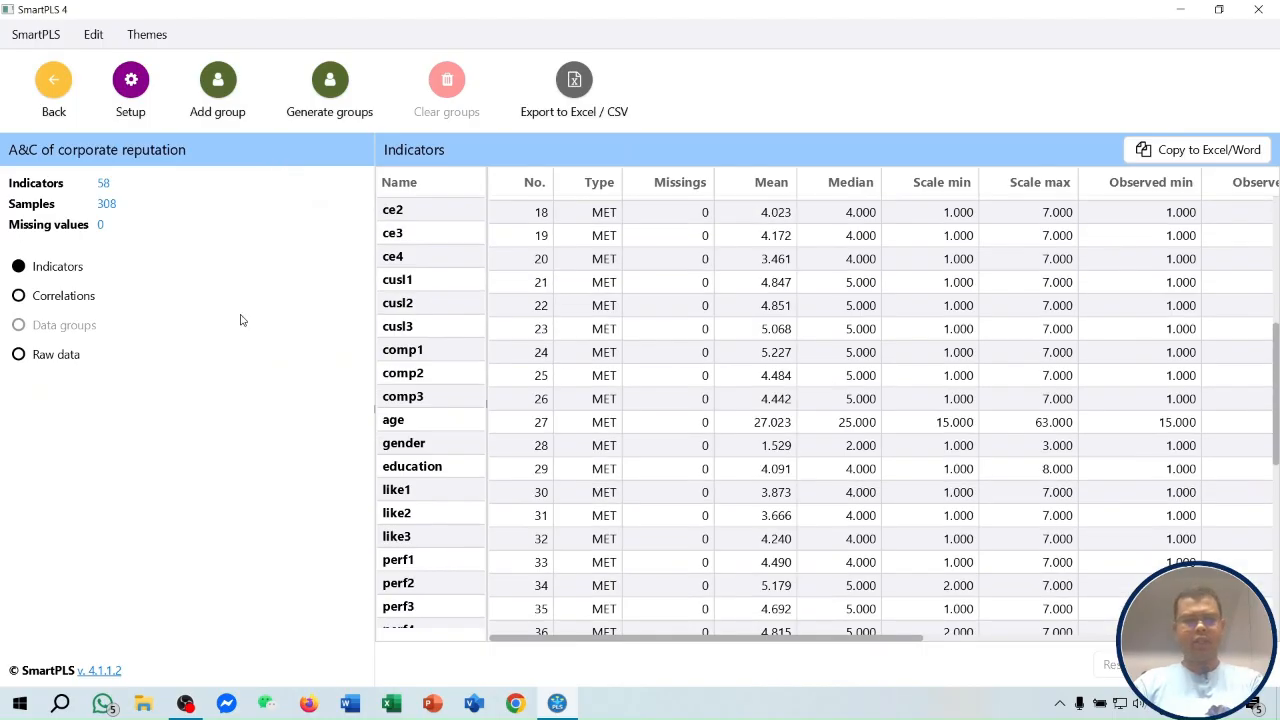
{"action": "left_click", "coordinate": [52, 82]}
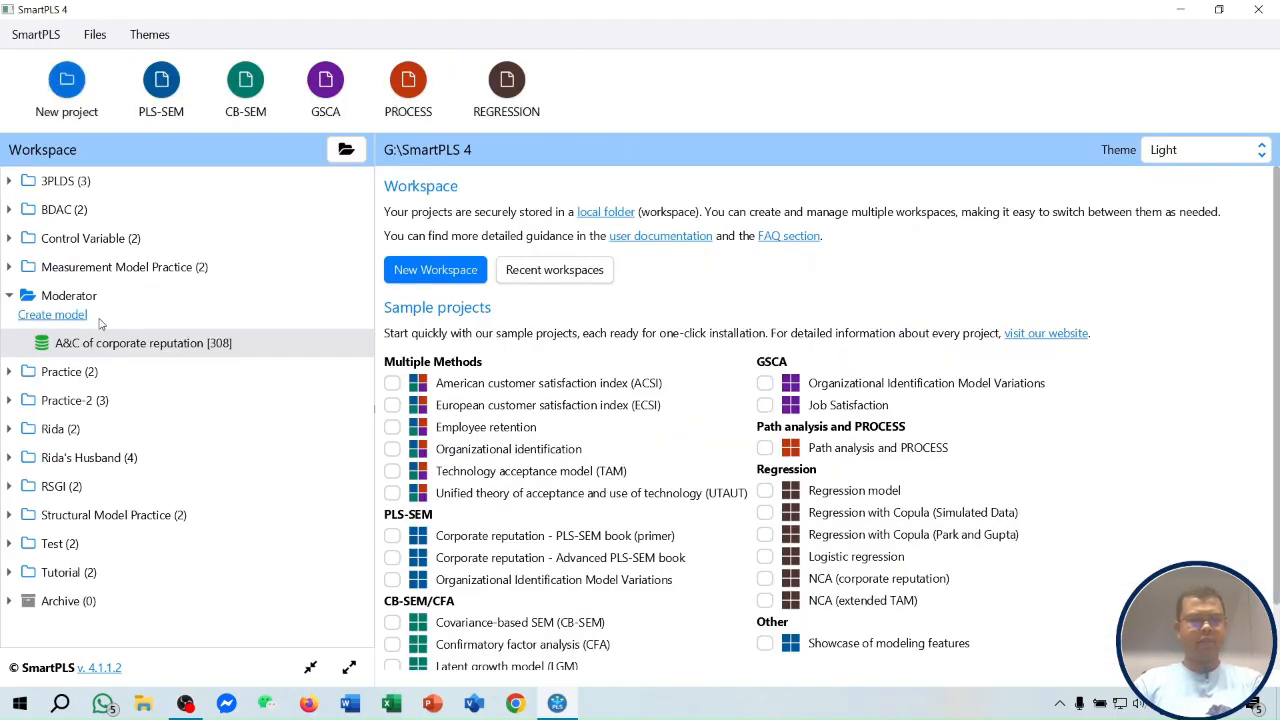
Create a PLS-SEM model named Moderate in the Moderator project.
{"action": "left_click", "coordinate": [70, 316]}
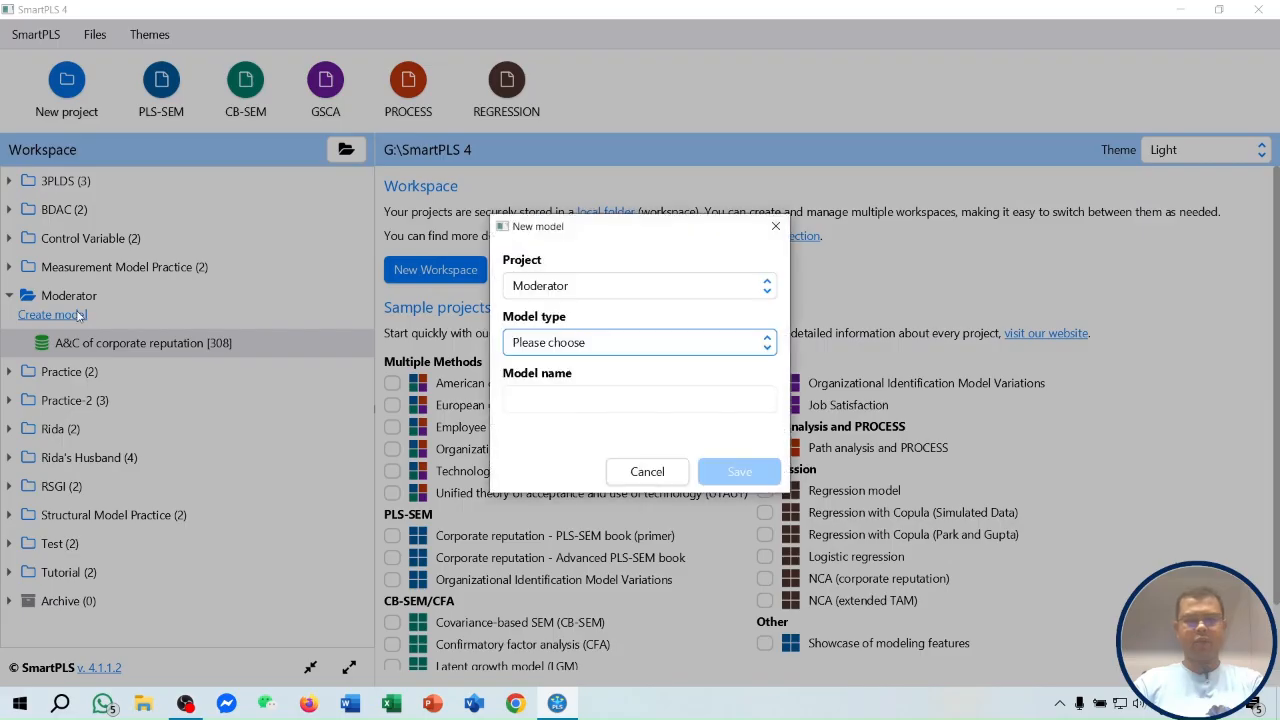
{"action": "left_click", "coordinate": [628, 344]}
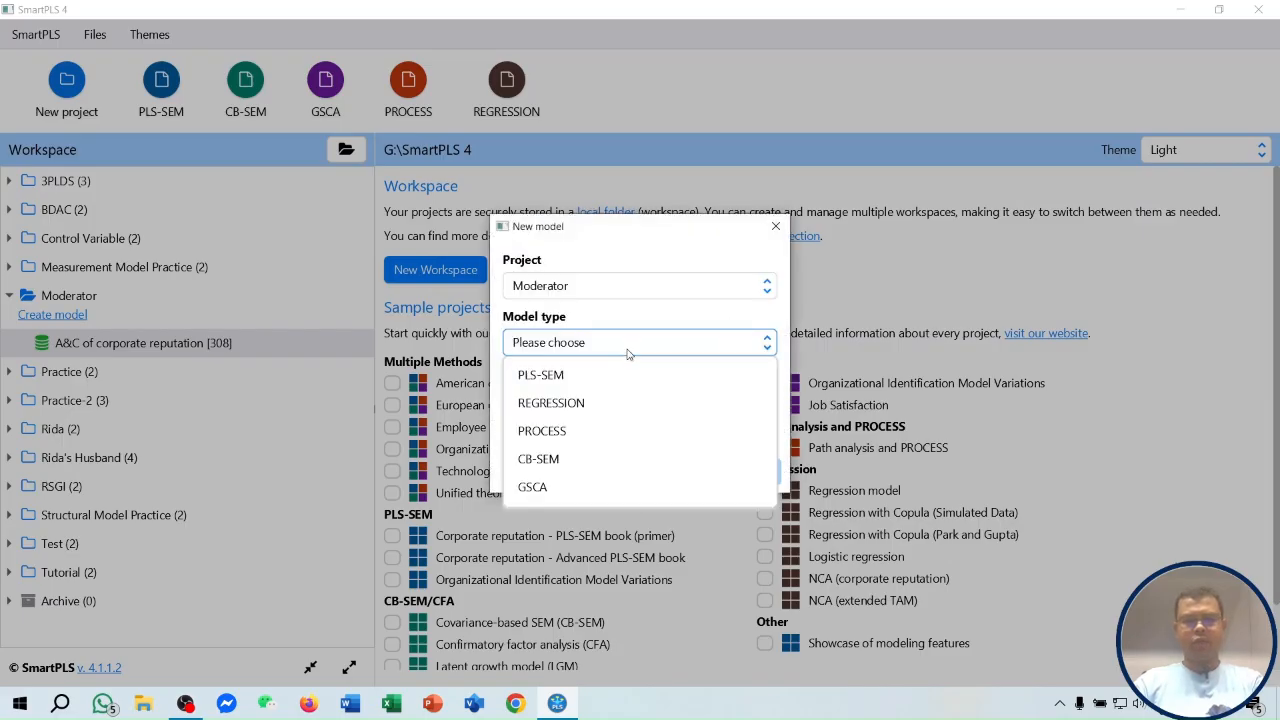
{"action": "left_click", "coordinate": [555, 374]}
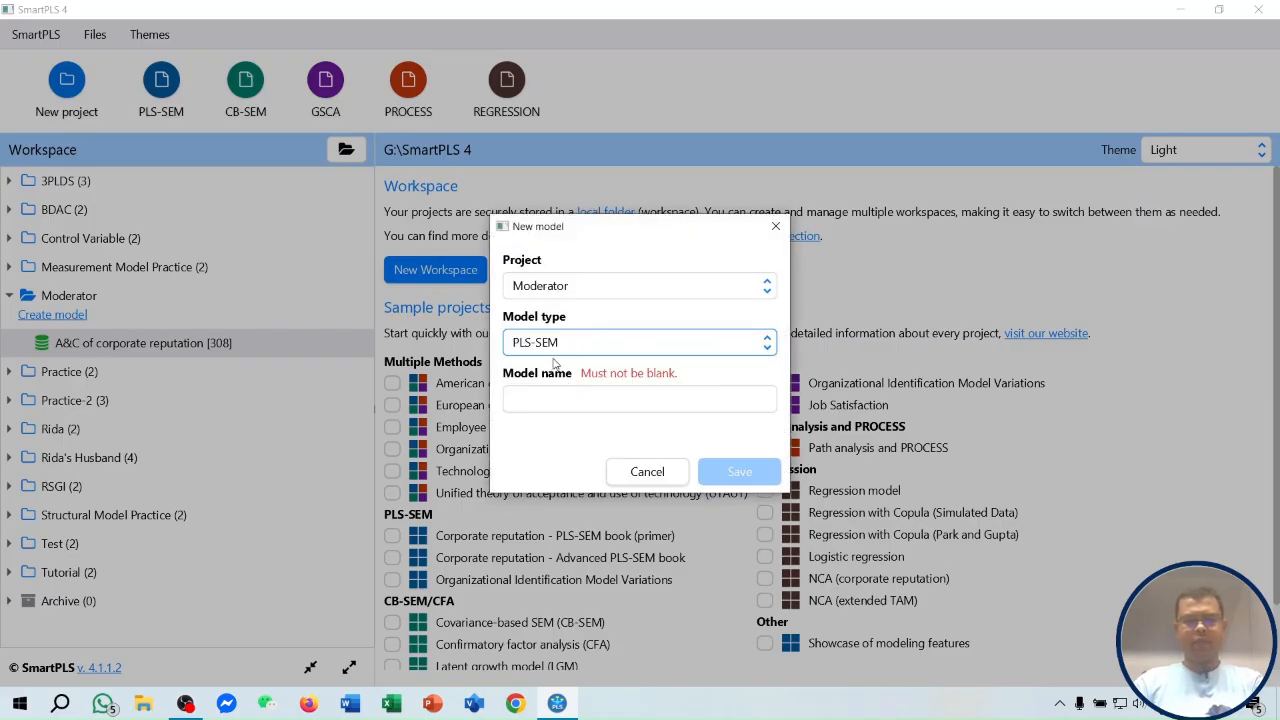
{"action": "left_click", "coordinate": [608, 405]}
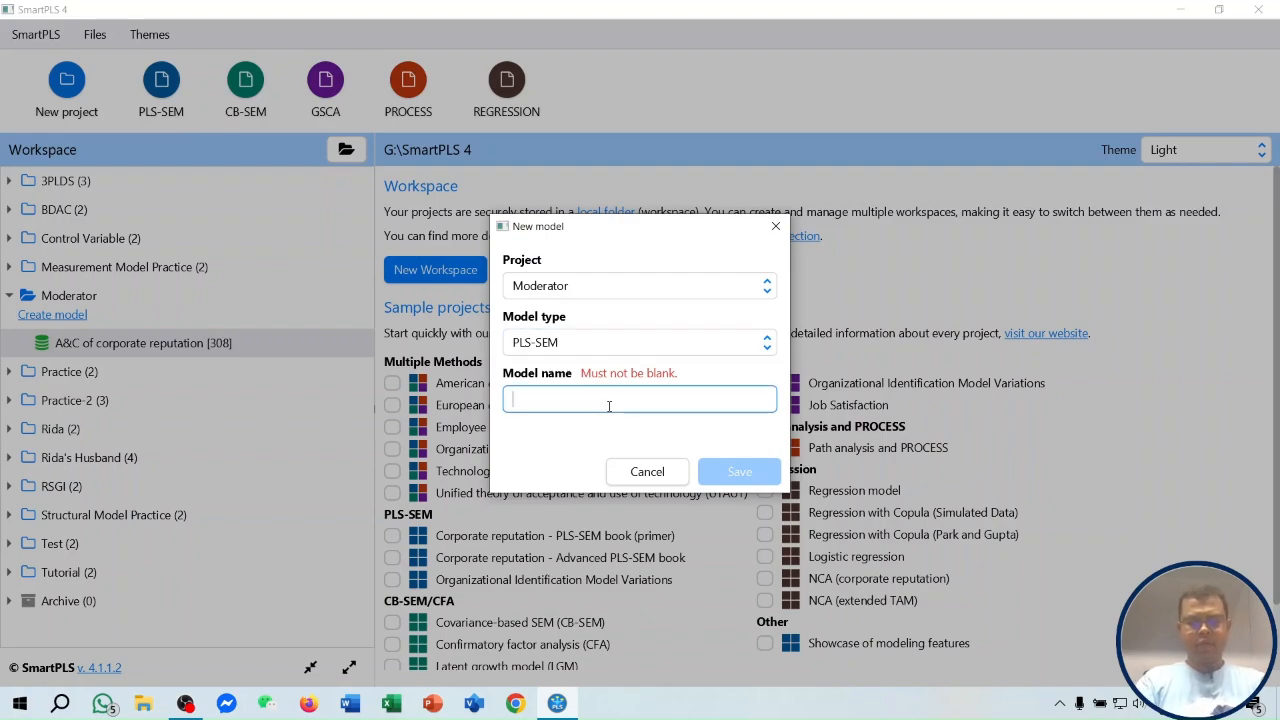
{"action": "type", "text": "Moderate"}
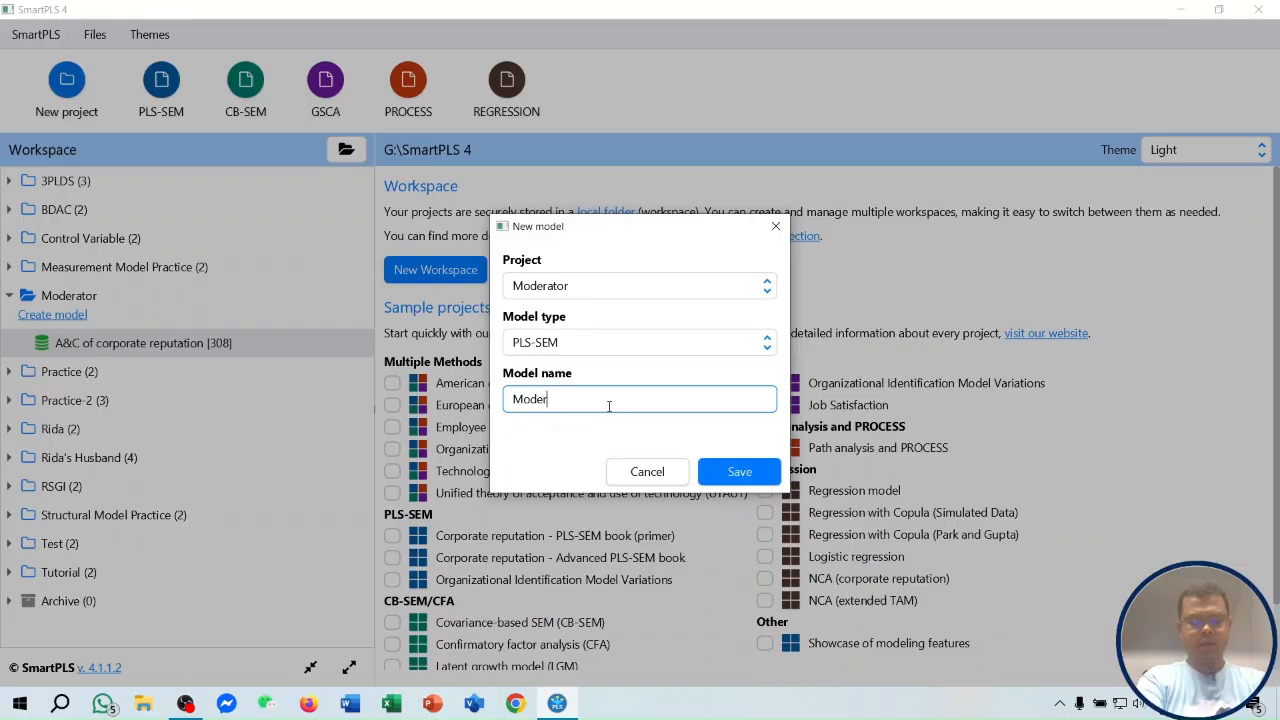
{"action": "key", "text": "Return"}
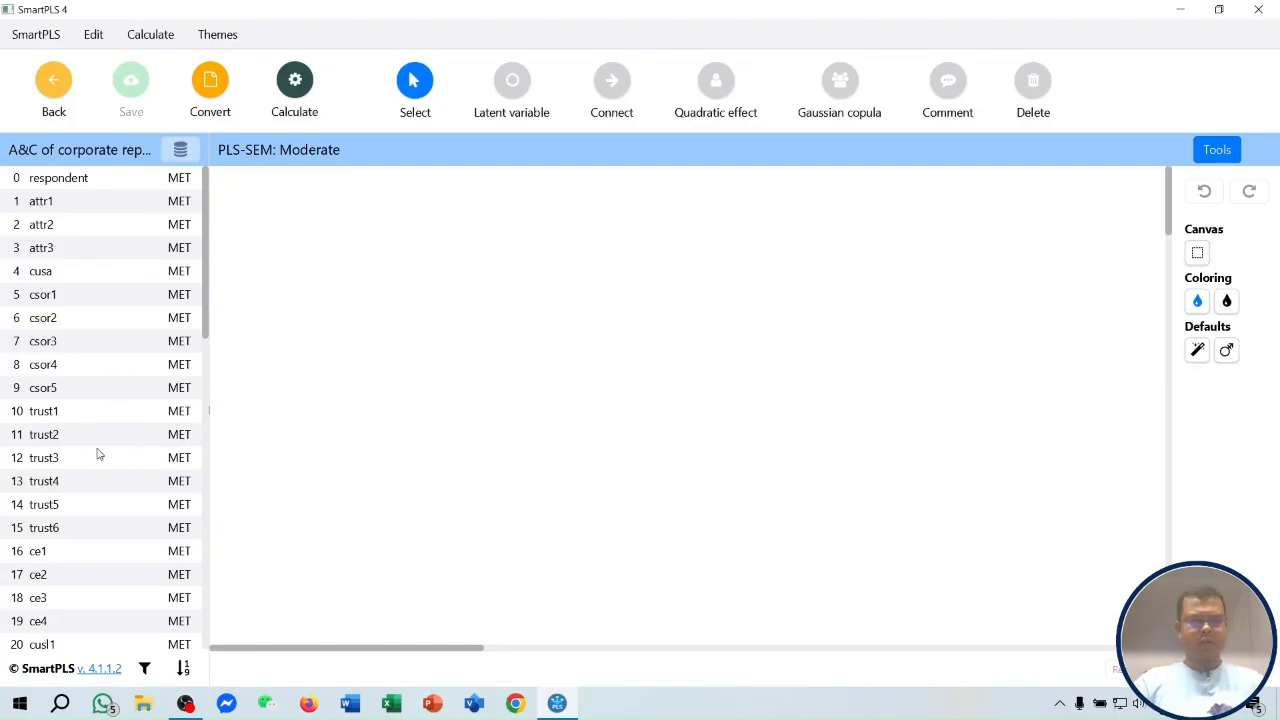
Create a latent variable named Trust from indicators trust1 to trust6 and align its indicators to the left.
{"action": "left_click", "coordinate": [57, 418]}
{"action": "left_click", "coordinate": [57, 532], "text": "shift"}
{"action": "left_click_drag", "start_coordinate": [59, 415], "coordinate": [388, 282]}
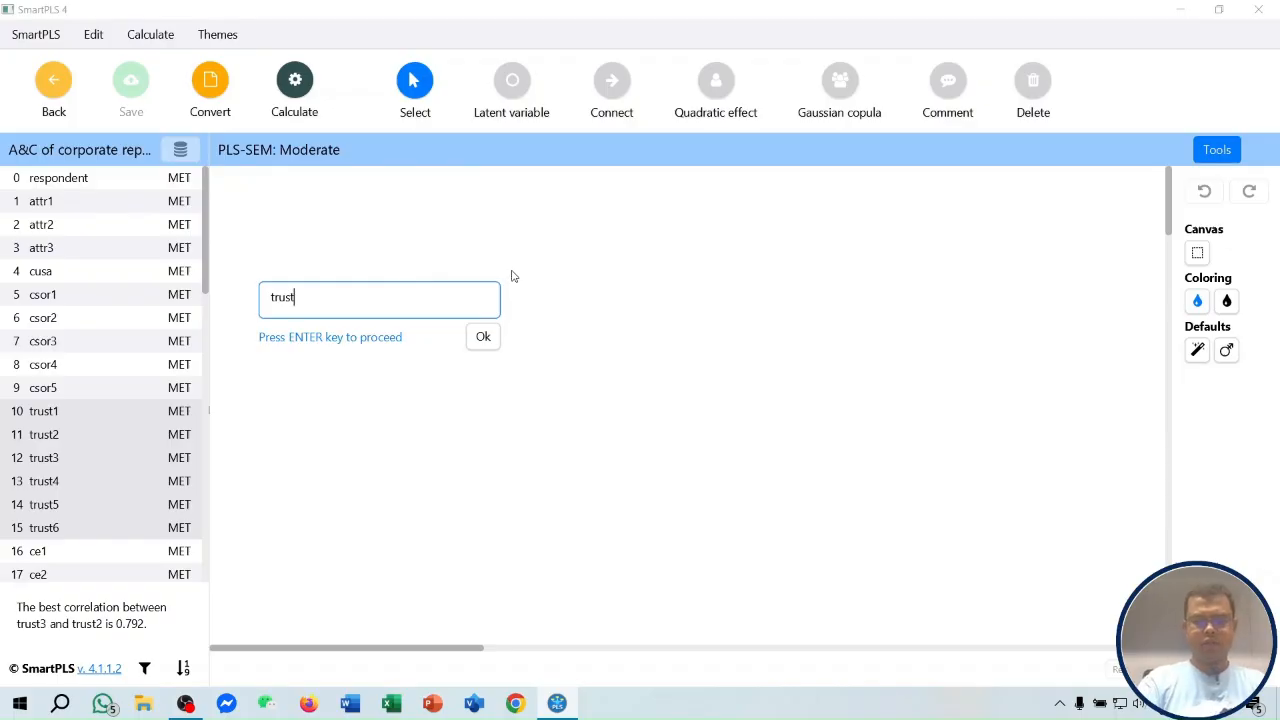
{"action": "key", "text": "Delete"}
{"action": "type", "text": "T"}
{"action": "key", "text": "Return"}
{"action": "mouse_move", "coordinate": [390, 294]}
{"action": "left_mouse_down"}
{"action": "mouse_move", "coordinate": [372, 325]}
{"action": "mouse_move", "coordinate": [342, 314]}
{"action": "mouse_move", "coordinate": [367, 292]}
{"action": "left_mouse_up"}
{"action": "left_click", "coordinate": [1197, 267]}
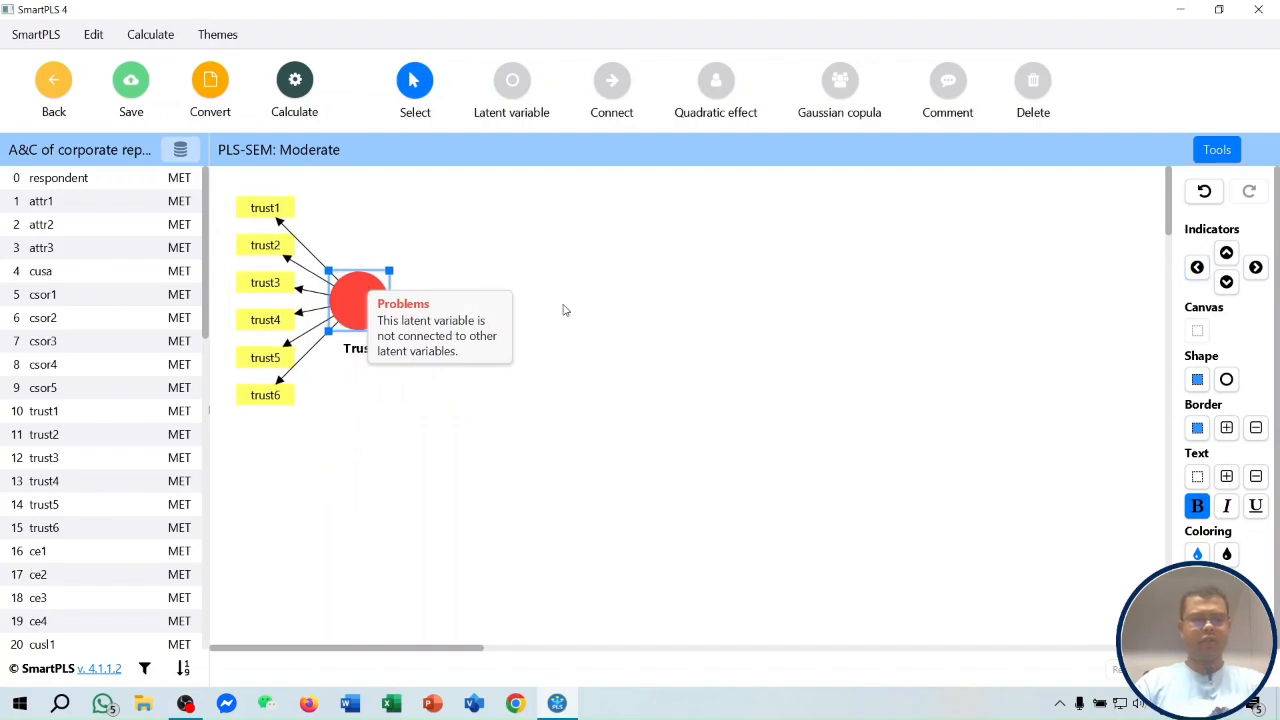
Create a latent variable named CE from indicators ce1 to ce4 below Trust.
{"action": "left_click", "coordinate": [48, 566]}
{"action": "scroll", "coordinate": [48, 566], "scroll_direction": "down", "scroll_amount": 3}
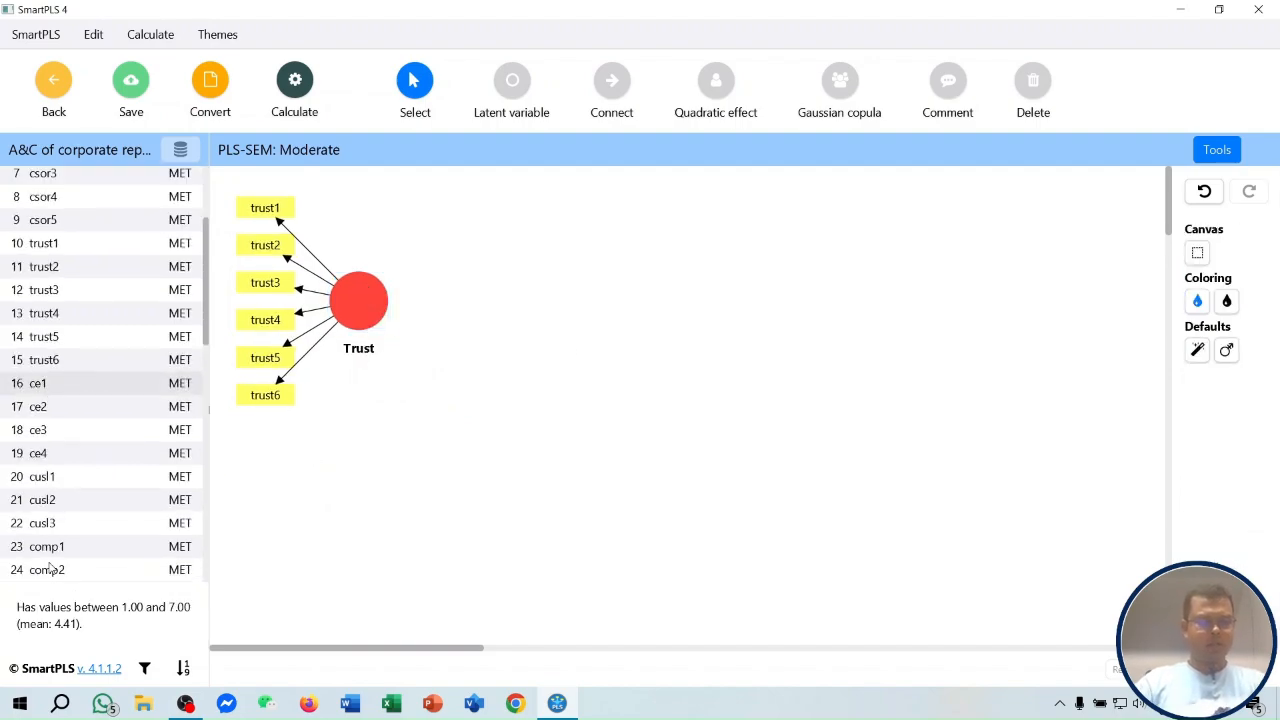
{"action": "left_click", "coordinate": [43, 459], "text": "shift"}
{"action": "left_click_drag", "start_coordinate": [85, 430], "coordinate": [380, 483]}
{"action": "key", "text": "BackSpace"}
{"action": "key", "text": "BackSpace"}
{"action": "type", "text": "CE"}
{"action": "key", "text": "Return"}
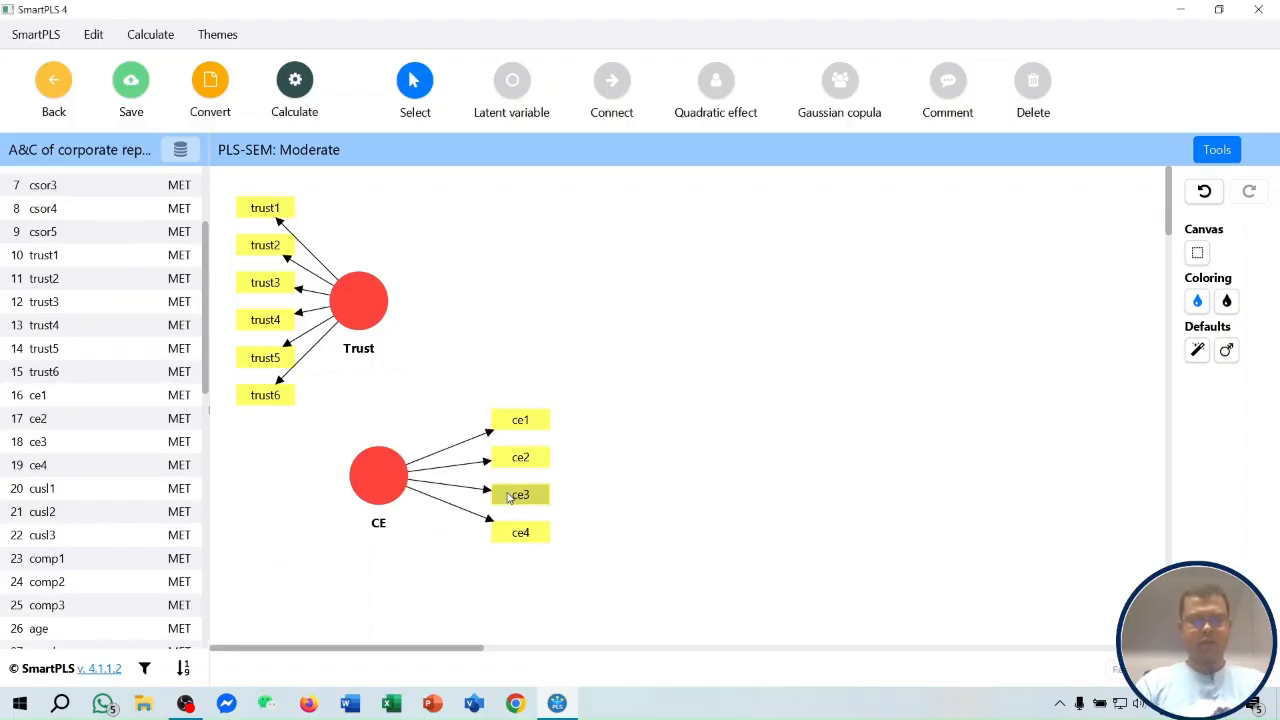
Align the CE indicators to the left and shift CE slightly right and down beneath Trust.
{"action": "left_click", "coordinate": [393, 497]}
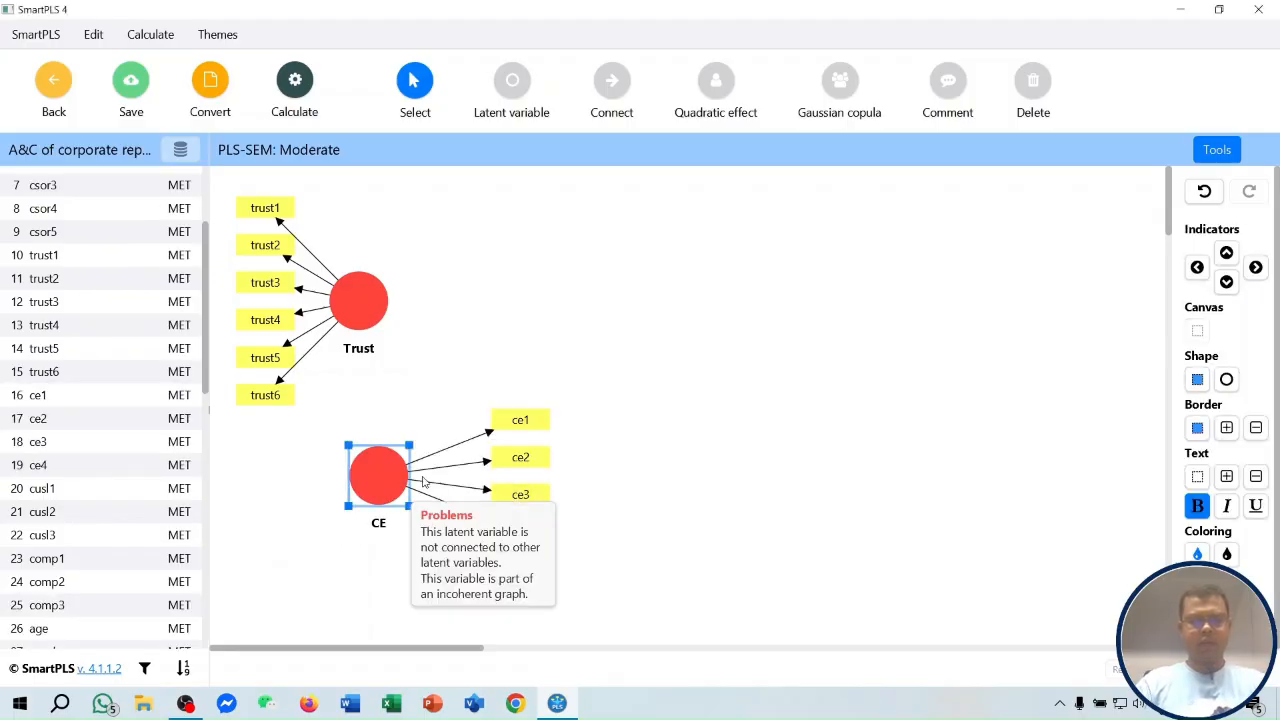
{"action": "left_click", "coordinate": [1197, 267]}
{"action": "left_click_drag", "start_coordinate": [381, 480], "coordinate": [406, 493]}
{"action": "left_click", "coordinate": [720, 394]}
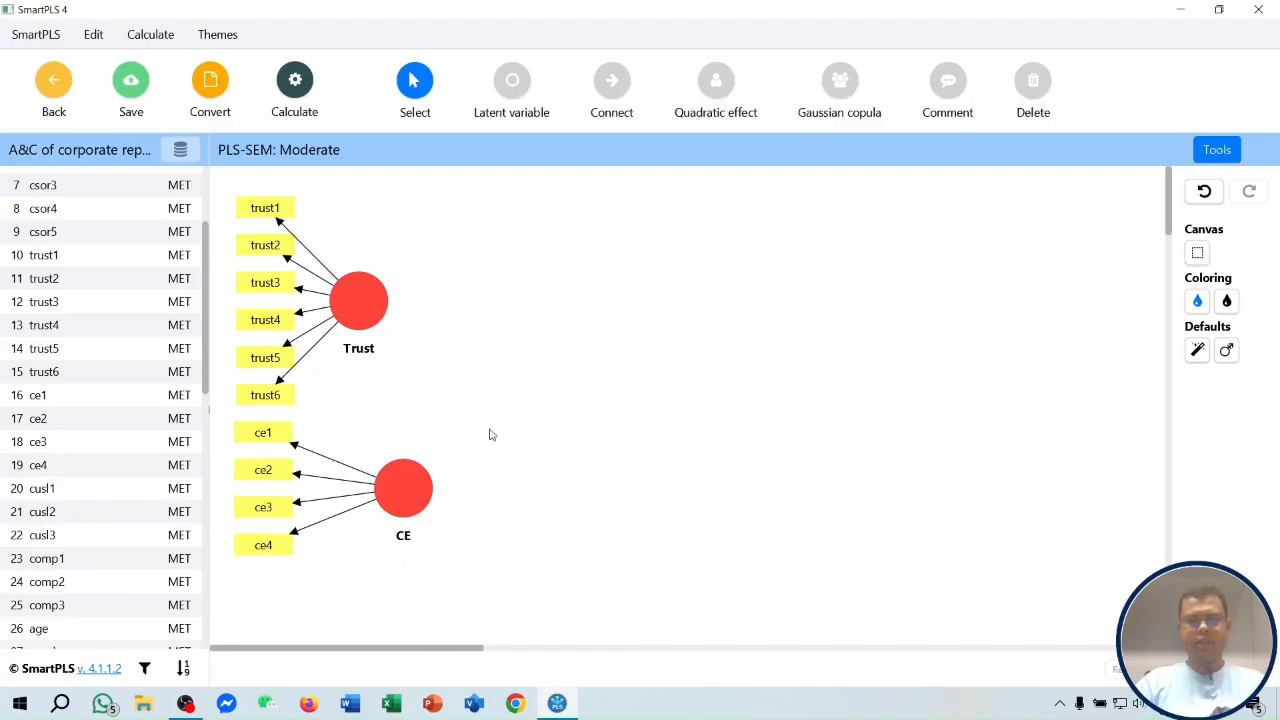
Create a latent variable named CL from indicators cusl1 to cusl3, to the right of Trust and CE.
{"action": "scroll", "coordinate": [101, 380], "scroll_direction": "up", "scroll_amount": 3}
{"action": "scroll", "coordinate": [101, 368], "scroll_direction": "down", "scroll_amount": 4}
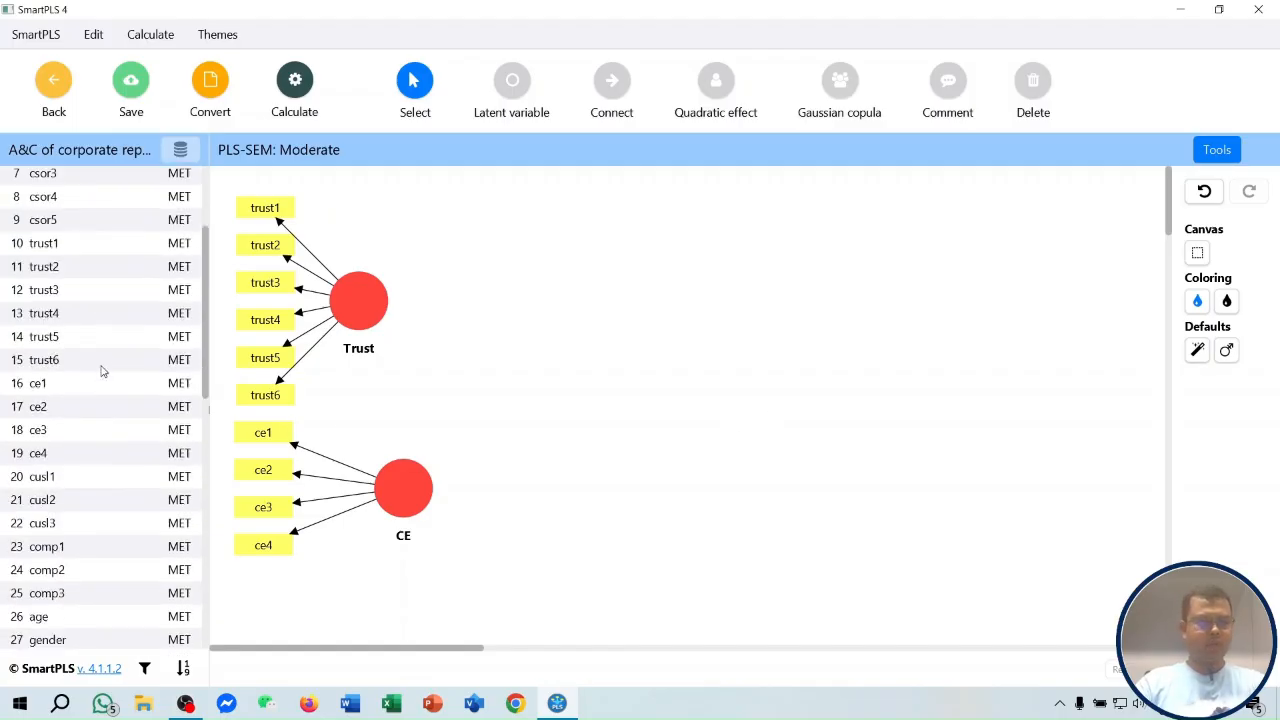
{"action": "scroll", "coordinate": [48, 370], "scroll_direction": "down", "scroll_amount": 1}
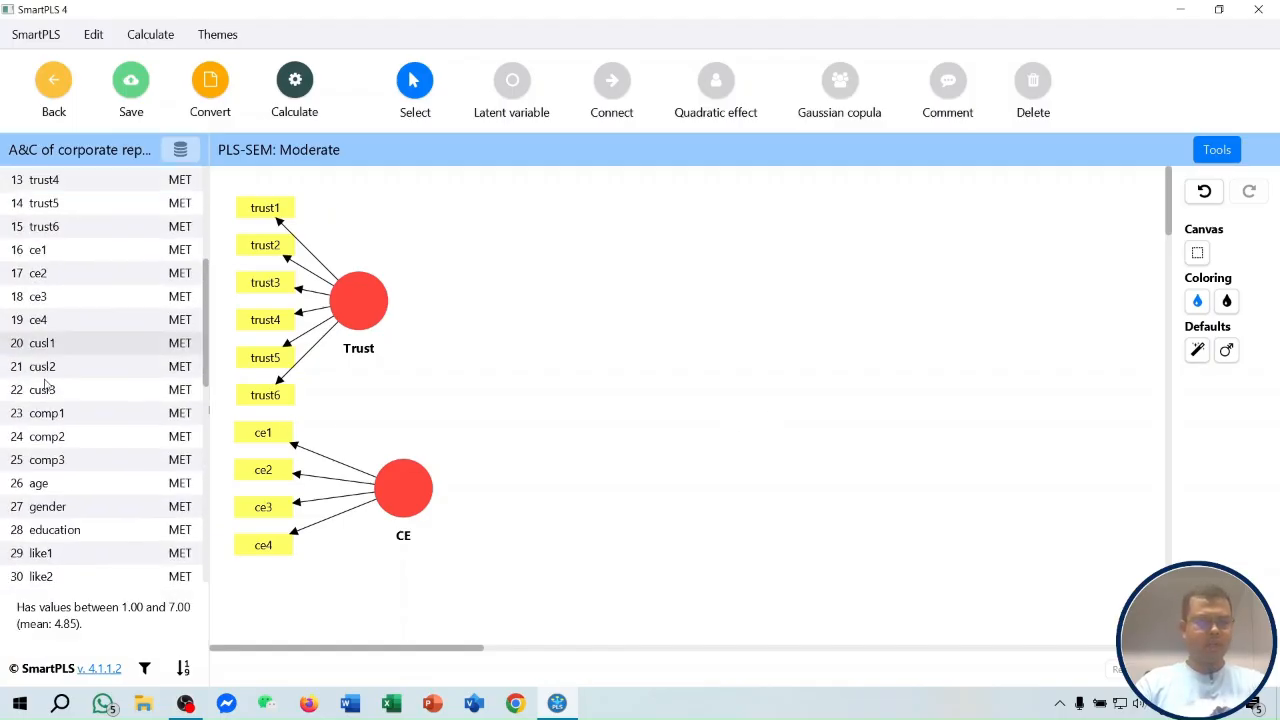
{"action": "left_click", "coordinate": [52, 398], "text": "shift"}
{"action": "left_click_drag", "start_coordinate": [77, 377], "coordinate": [738, 382]}
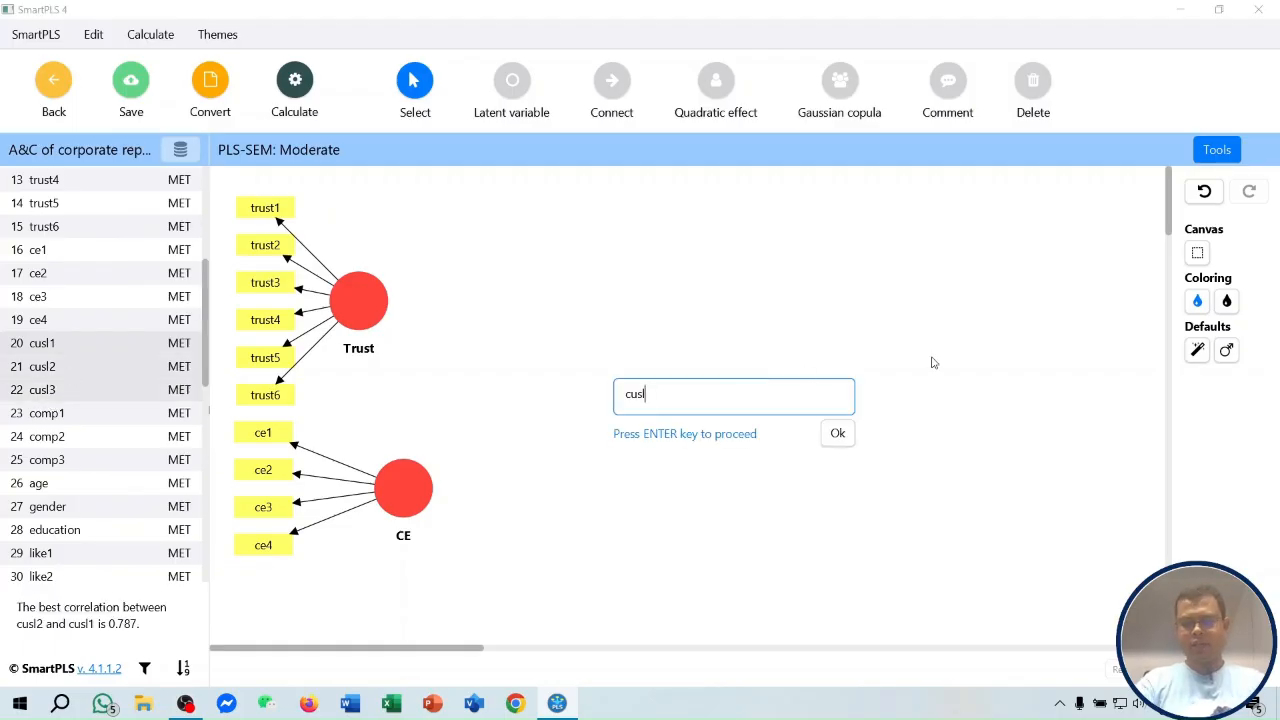
{"action": "key", "text": "BackSpace"}
{"action": "key", "text": "BackSpace"}
{"action": "type", "text": "CL"}
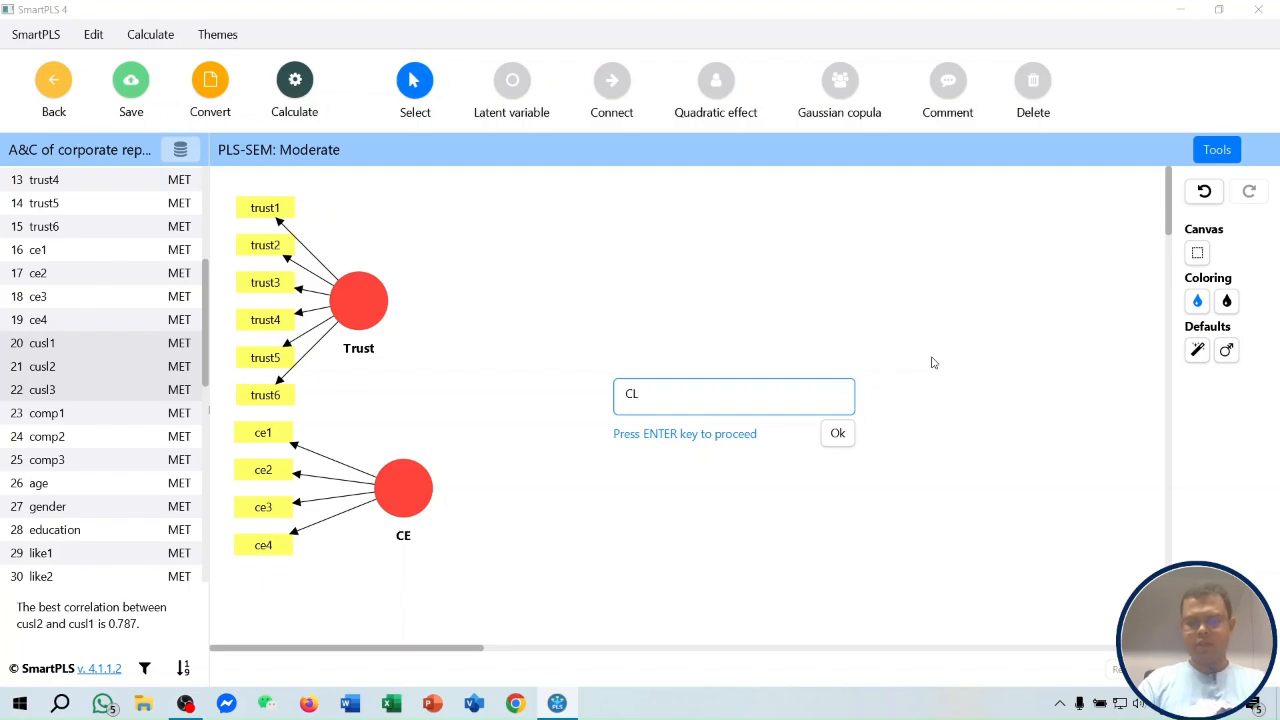
{"action": "key", "text": "Return"}
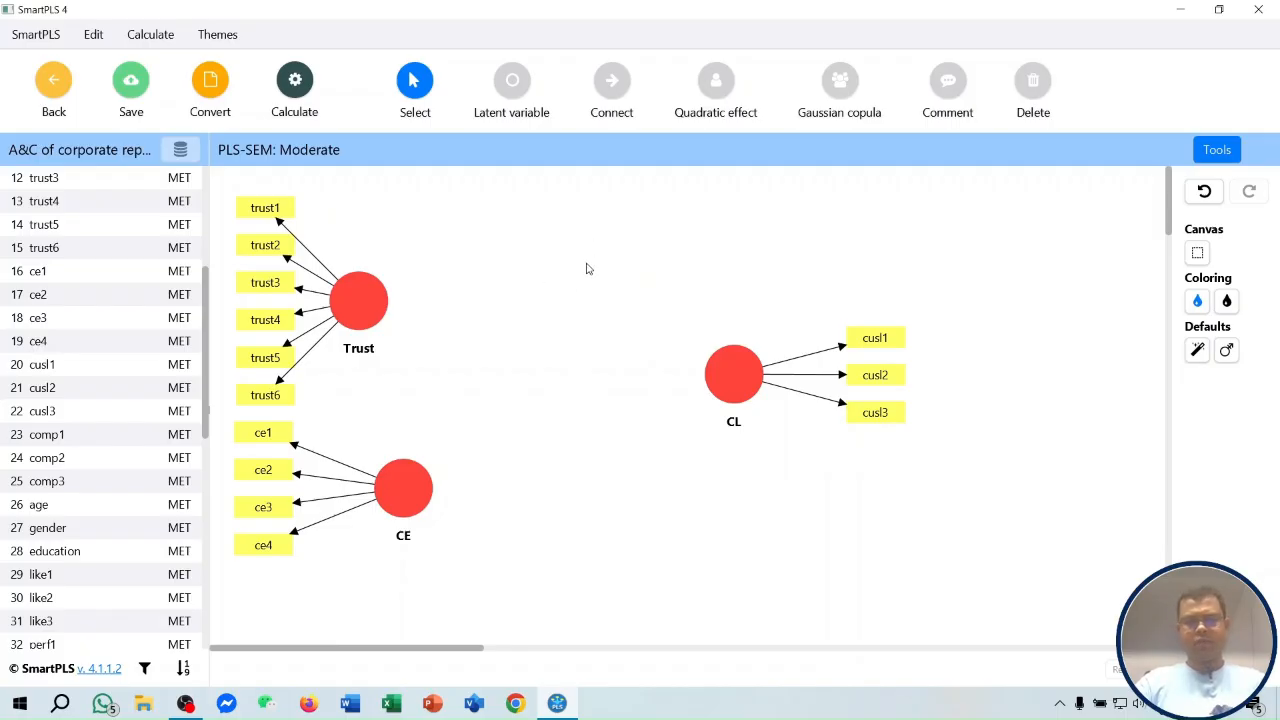
Draw structural paths from Trust to CL and from CE to CL.
{"action": "left_click", "coordinate": [617, 88]}
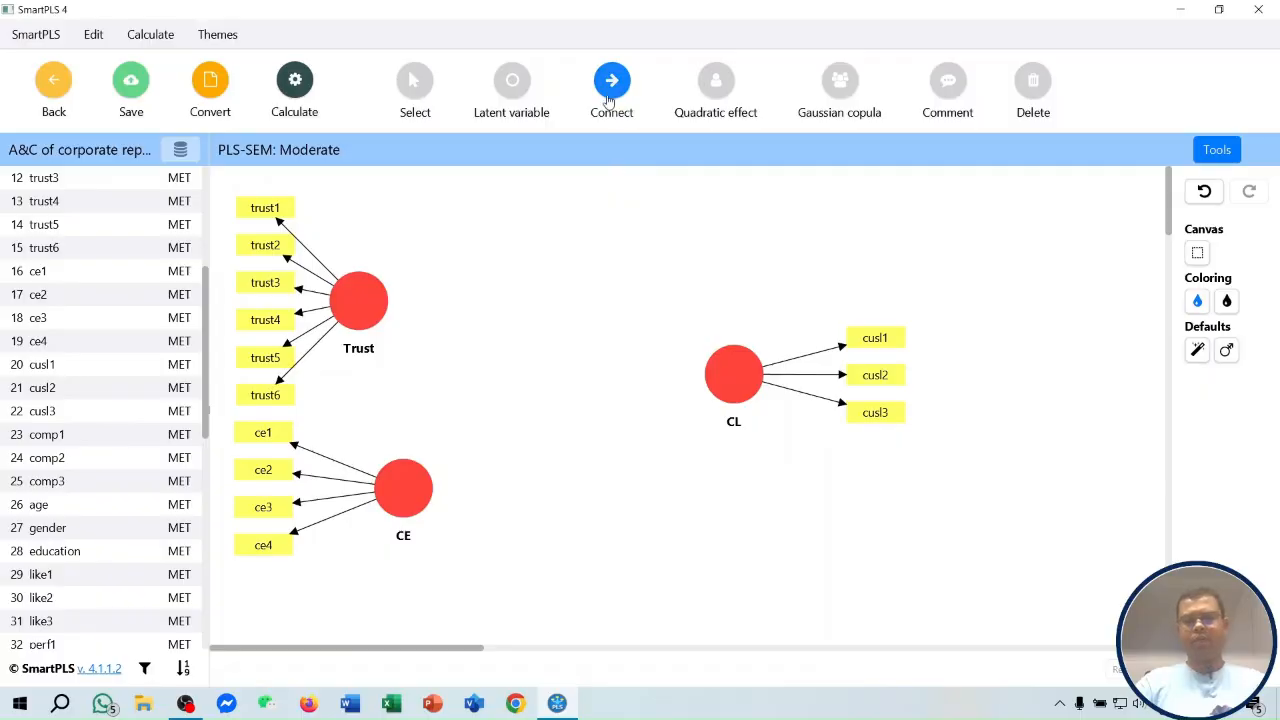
{"action": "left_click", "coordinate": [368, 302]}
{"action": "left_click", "coordinate": [737, 373]}
{"action": "left_click", "coordinate": [422, 487]}
{"action": "left_click", "coordinate": [747, 381]}
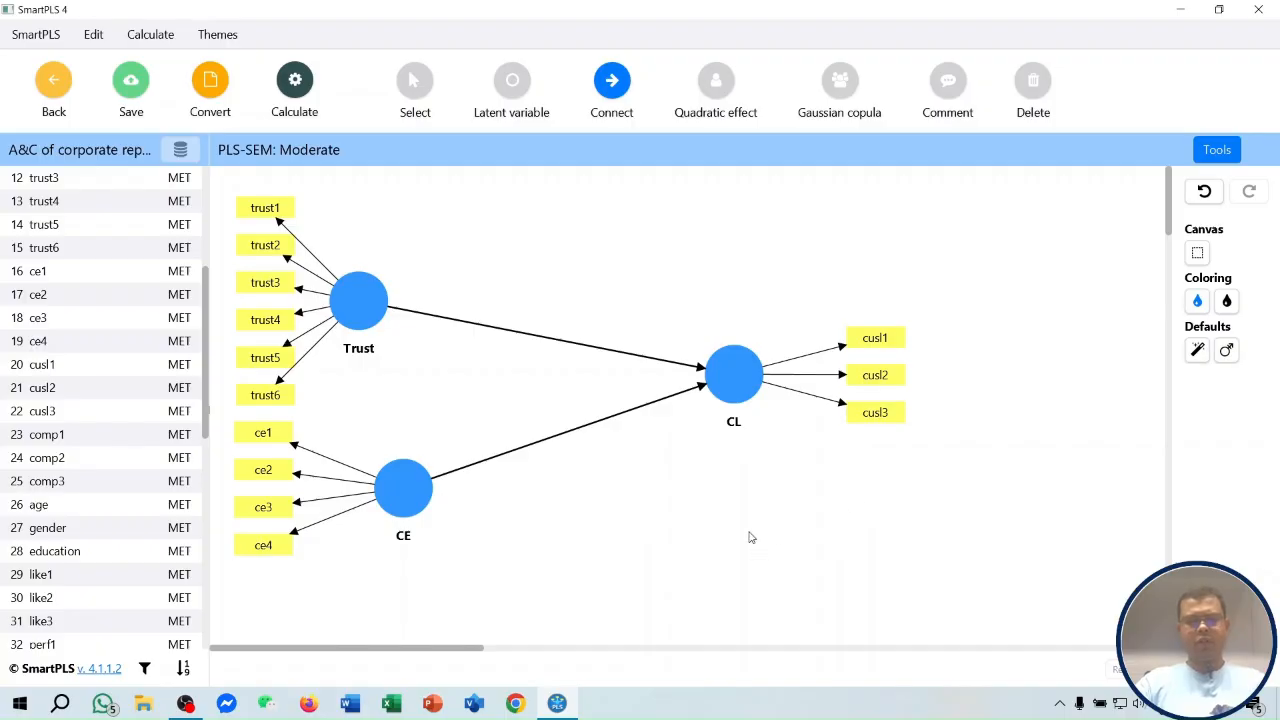
Move CL closer to Trust and CE, and shift the whole model toward the centre of the canvas.
{"action": "left_click", "coordinate": [412, 88]}
{"action": "left_click_drag", "start_coordinate": [734, 372], "coordinate": [730, 407]}
{"action": "key", "text": "ctrl+a"}
{"action": "left_click", "coordinate": [910, 242]}
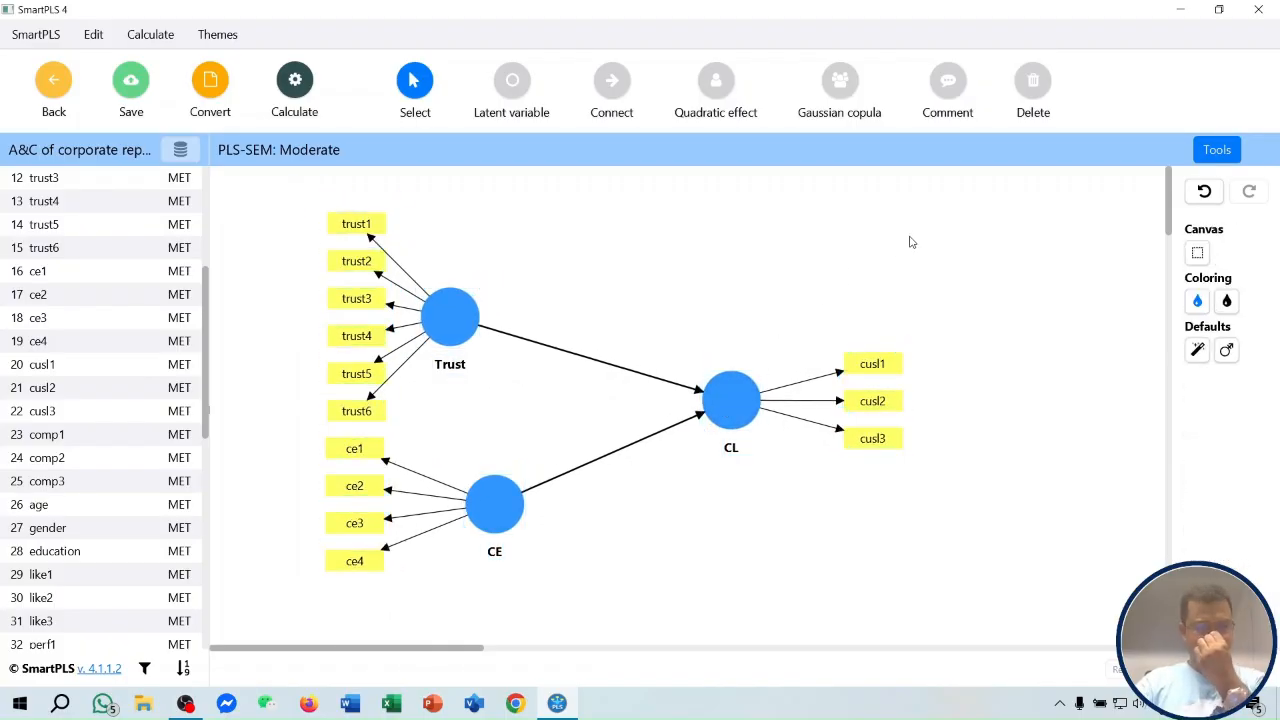
Create a latent variable named Age from the age indicator, above CL.
{"action": "scroll", "coordinate": [136, 410], "scroll_direction": "down", "scroll_amount": 4}
{"action": "scroll", "coordinate": [122, 426], "scroll_direction": "up", "scroll_amount": 2}
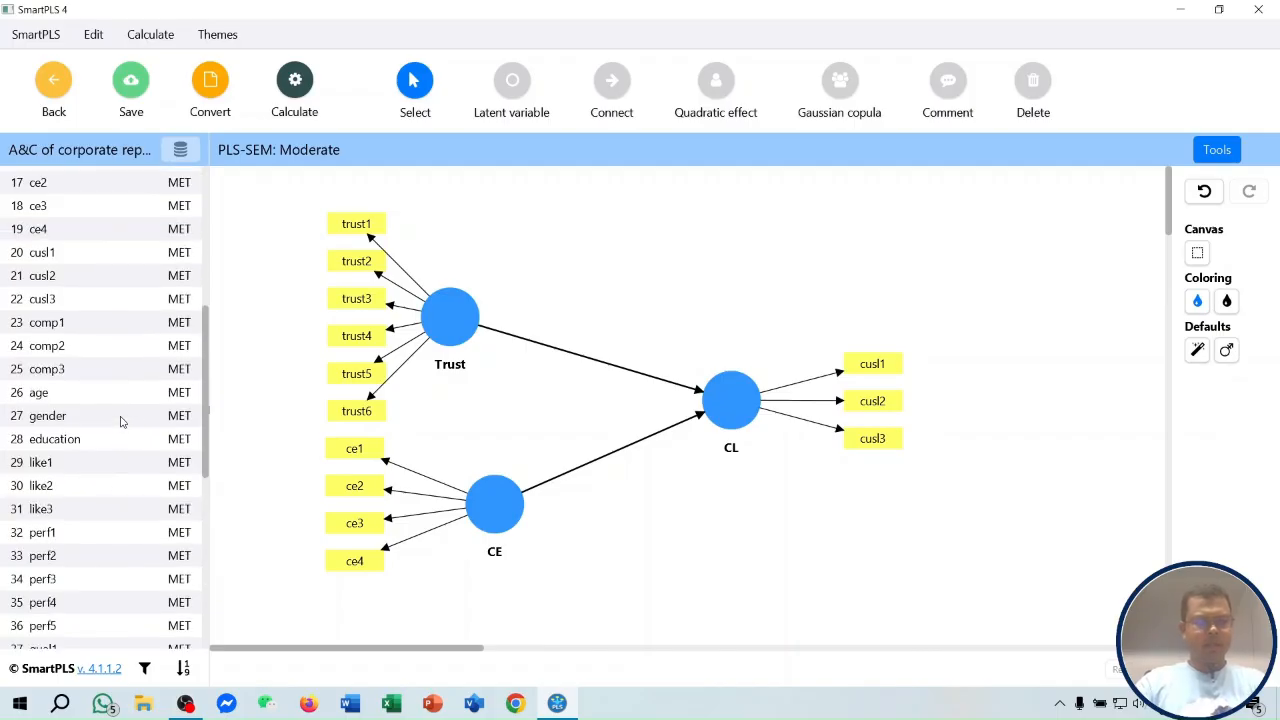
{"action": "scroll", "coordinate": [58, 408], "scroll_direction": "down", "scroll_amount": 1}
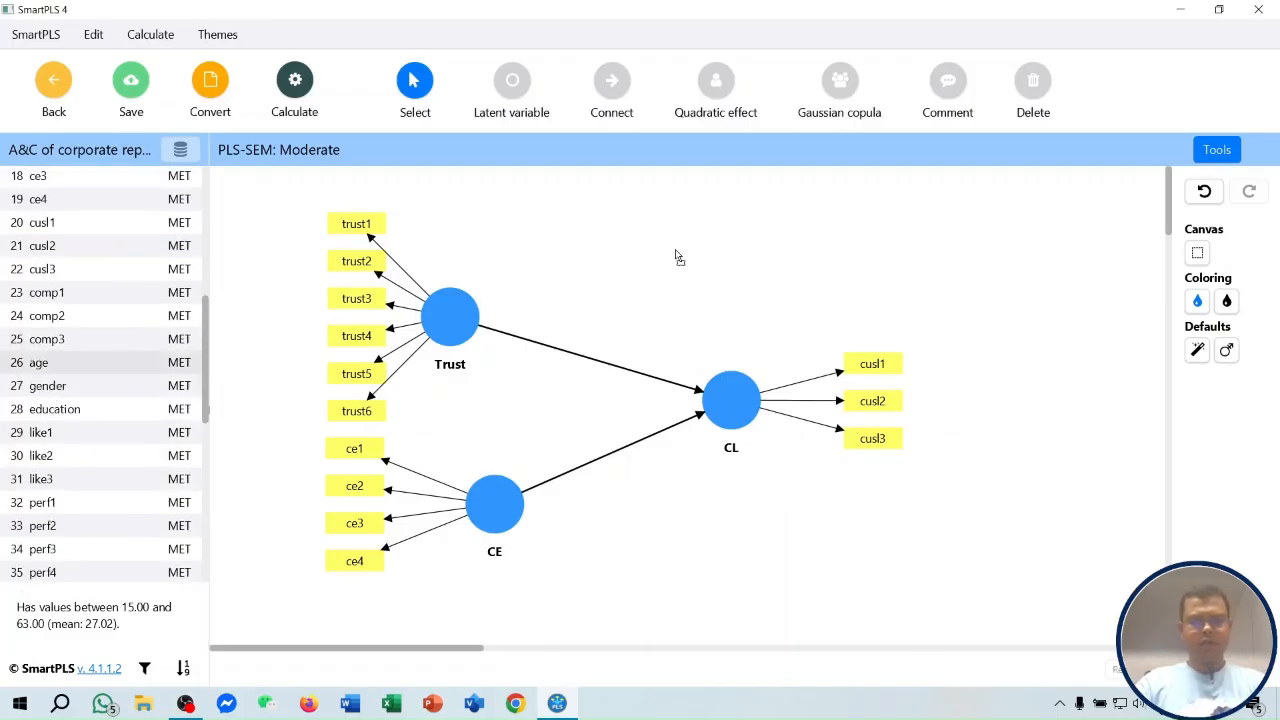
{"action": "left_click_drag", "start_coordinate": [746, 246], "coordinate": [723, 246]}
{"action": "key", "text": "BackSpace"}
{"action": "key", "text": "BackSpace"}
{"action": "key", "text": "Return"}
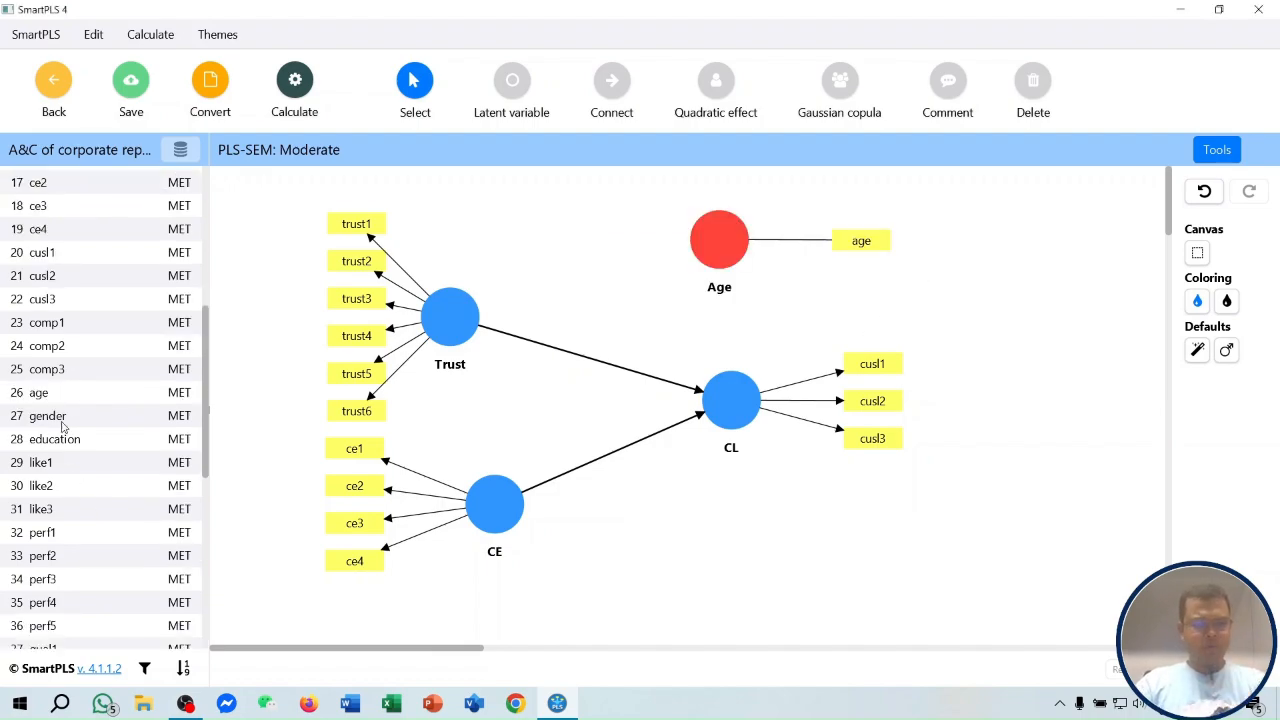
Create a latent variable named Gender from the gender indicator, beside Age.
{"action": "scroll", "coordinate": [65, 432], "scroll_direction": "down", "scroll_amount": 1}
{"action": "left_click_drag", "start_coordinate": [58, 392], "coordinate": [650, 250]}
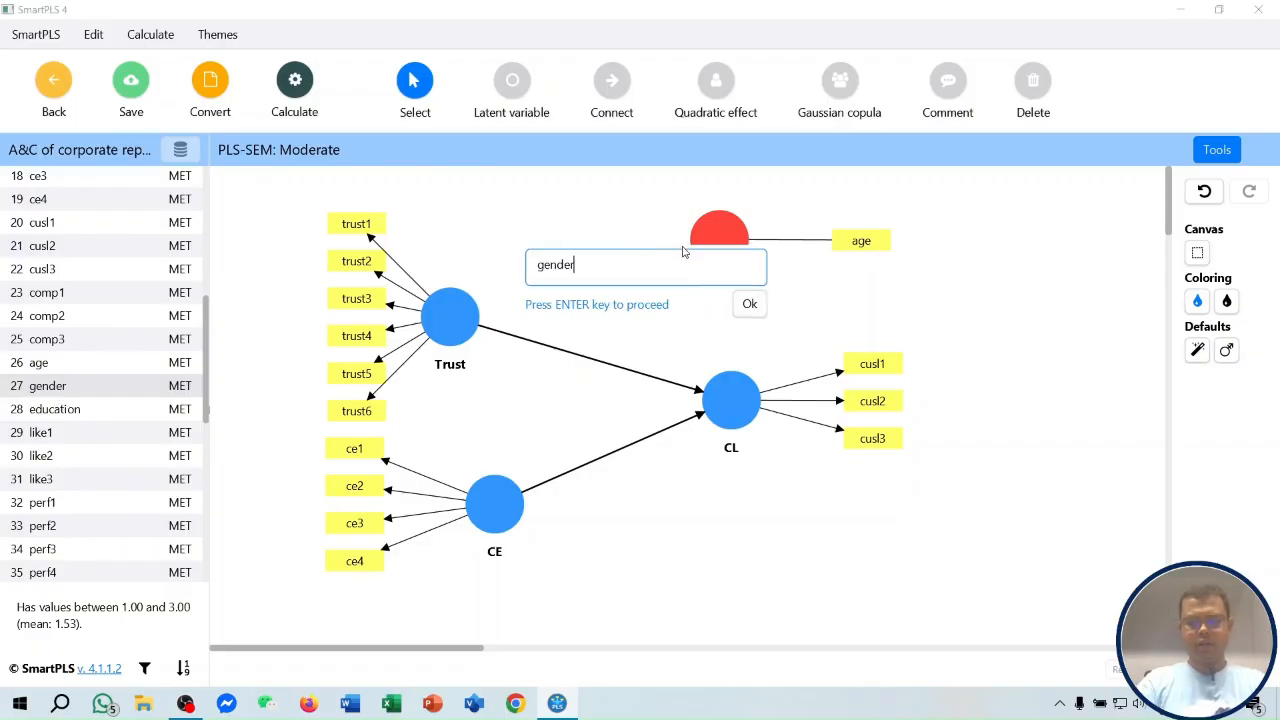
{"action": "key", "text": "BackSpace"}
{"action": "key", "text": "BackSpace"}
{"action": "key", "text": "BackSpace"}
{"action": "key", "text": "BackSpace"}
{"action": "key", "text": "BackSpace"}
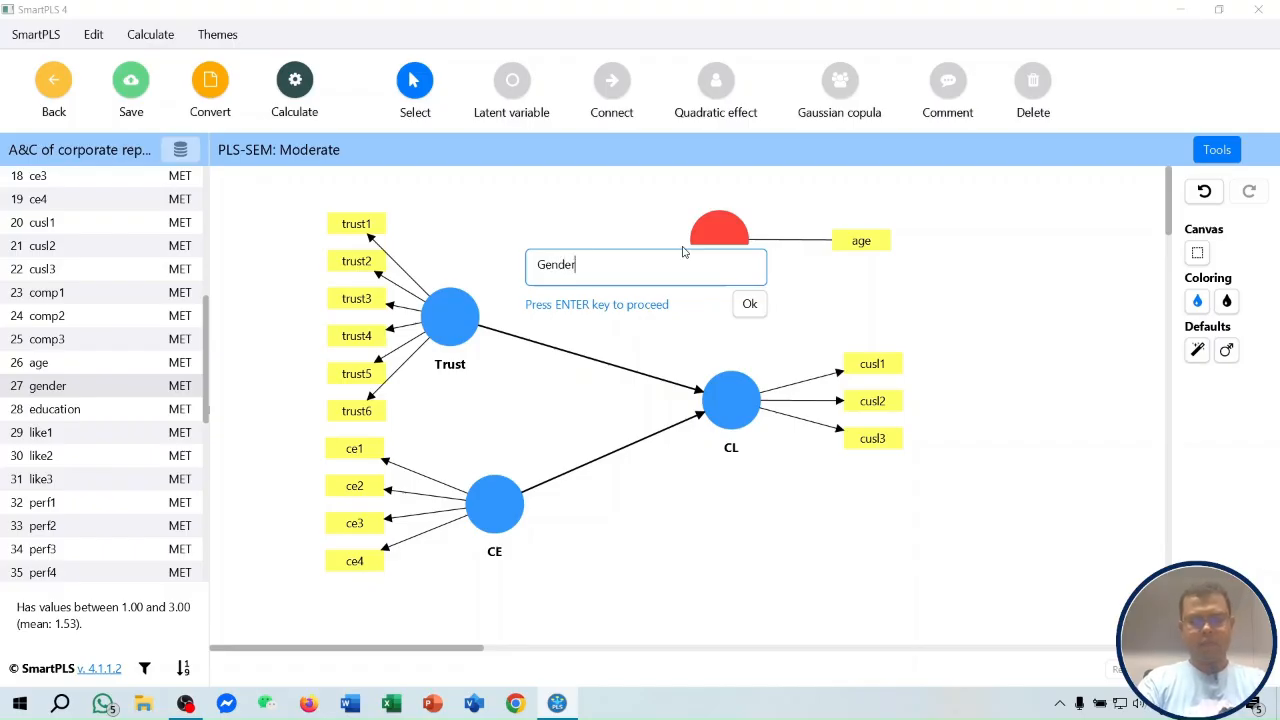
{"action": "key", "text": "Return"}
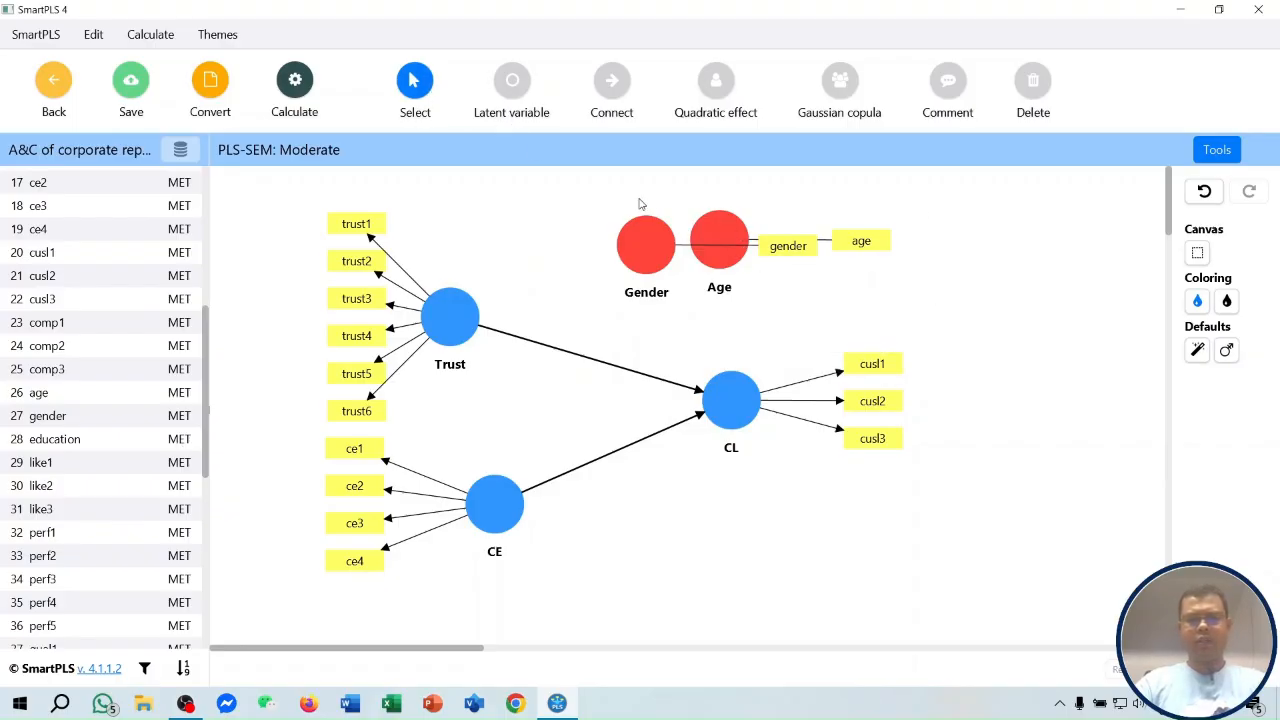
Hide the indicators of the Age and Gender latent variables.
{"action": "right_click", "coordinate": [721, 229]}
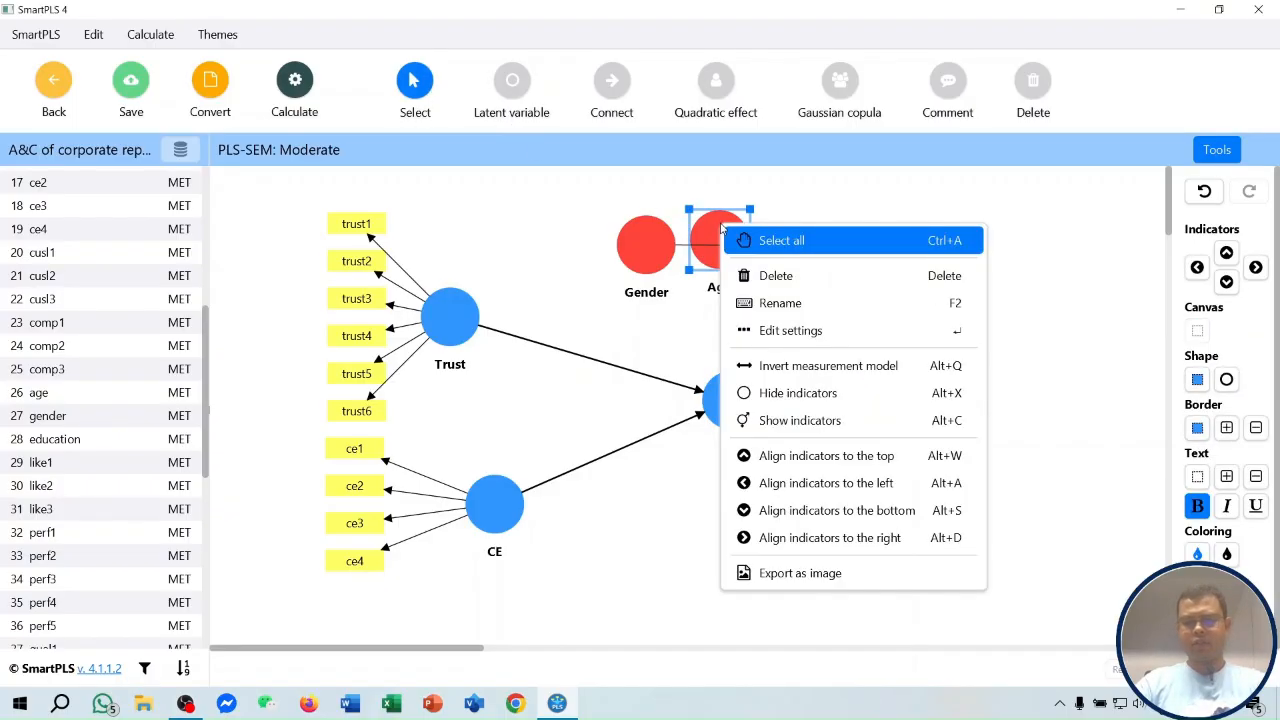
{"action": "left_click", "coordinate": [795, 420]}
{"action": "left_click", "coordinate": [647, 248]}
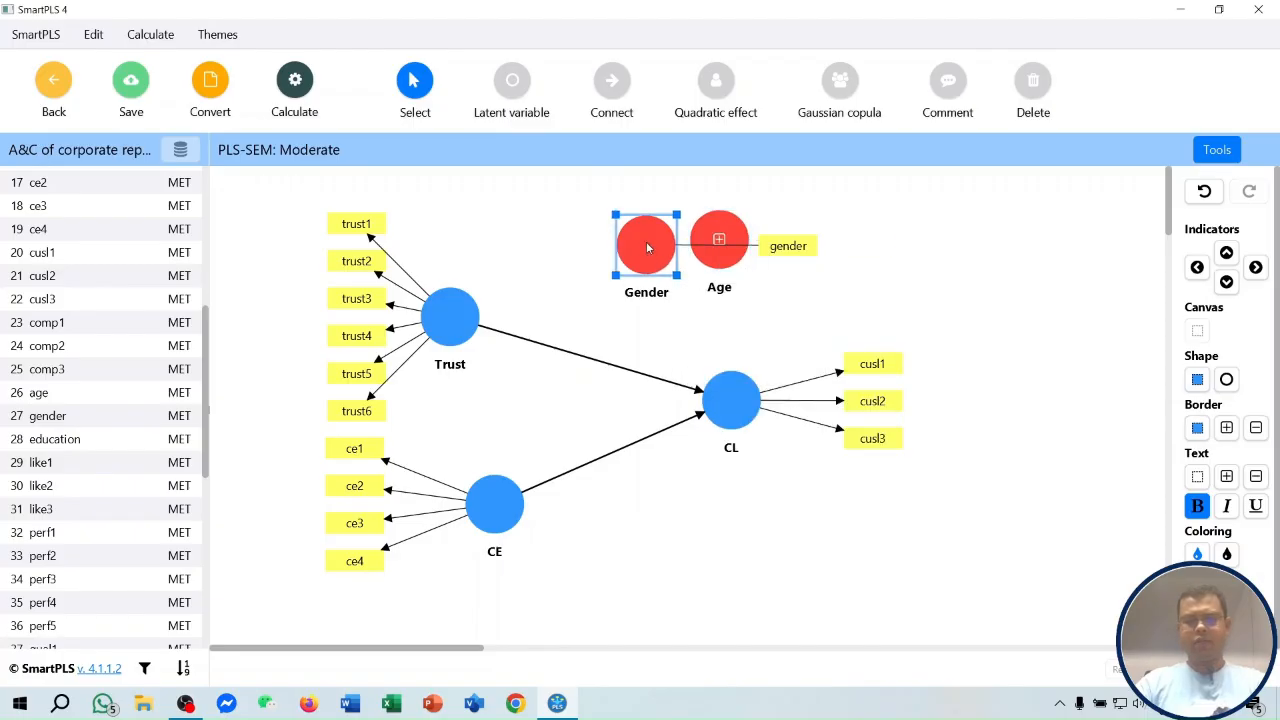
{"action": "right_click", "coordinate": [647, 248]}
{"action": "left_click", "coordinate": [700, 411]}
{"action": "left_click", "coordinate": [990, 293]}
Space Gender and Age apart in one row above the Trust to CL path.
{"action": "left_click_drag", "start_coordinate": [727, 262], "coordinate": [751, 267]}
{"action": "left_click_drag", "start_coordinate": [663, 262], "coordinate": [645, 262]}
{"action": "left_click", "coordinate": [1070, 257]}
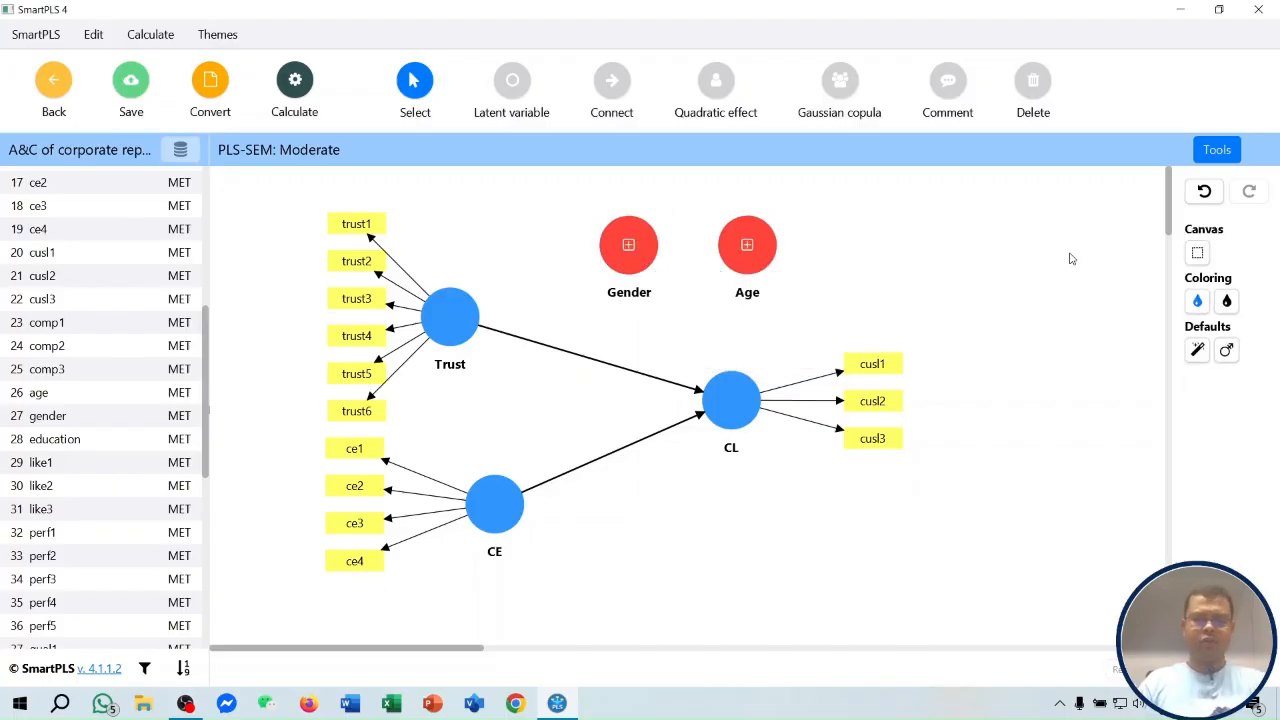
{"action": "left_click_drag", "start_coordinate": [622, 263], "coordinate": [543, 263]}
{"action": "left_click_drag", "start_coordinate": [728, 263], "coordinate": [668, 262]}
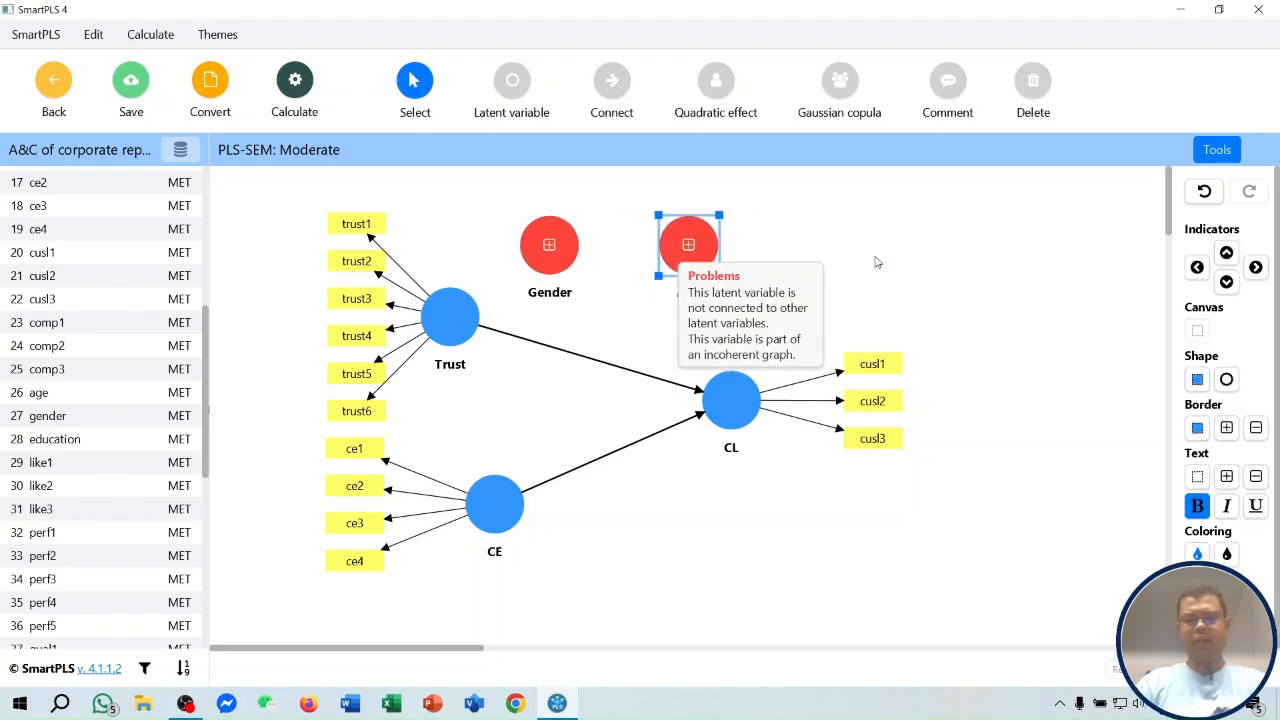
{"action": "left_click", "coordinate": [1050, 257]}
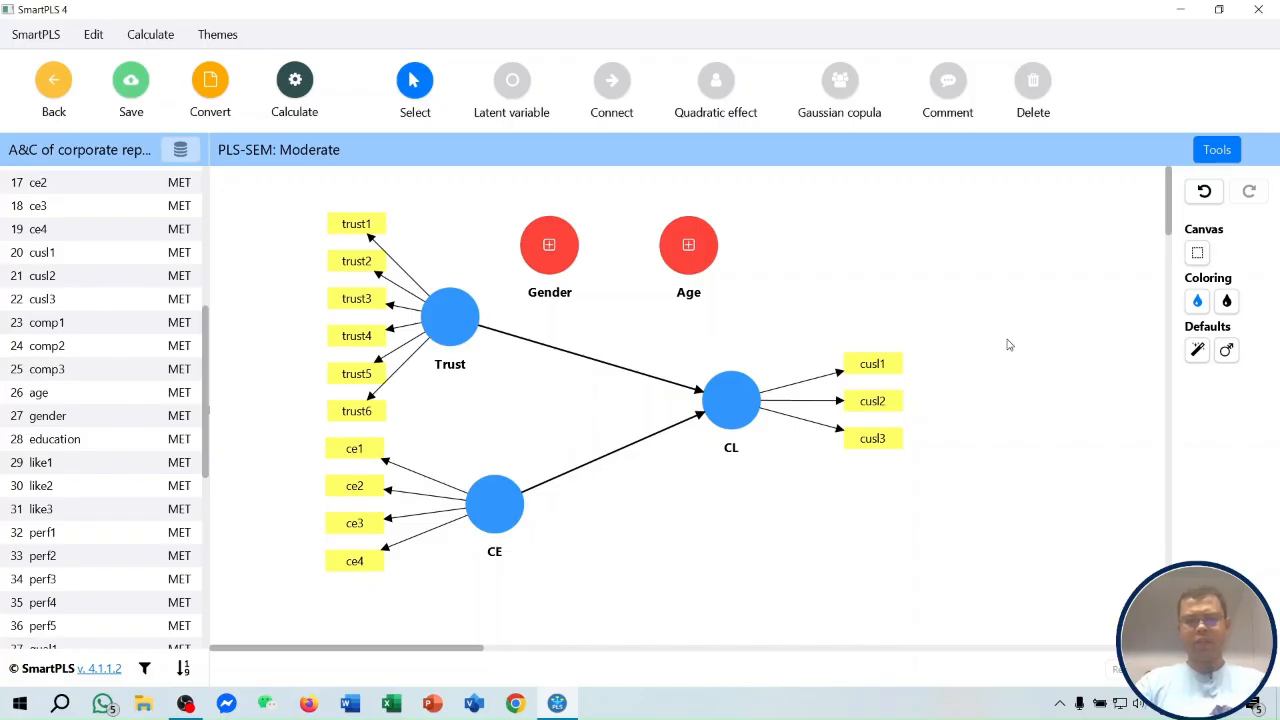
Connect Gender as a moderator to both the Trust to CL path and the CE to CL path.
{"action": "left_click", "coordinate": [614, 90]}
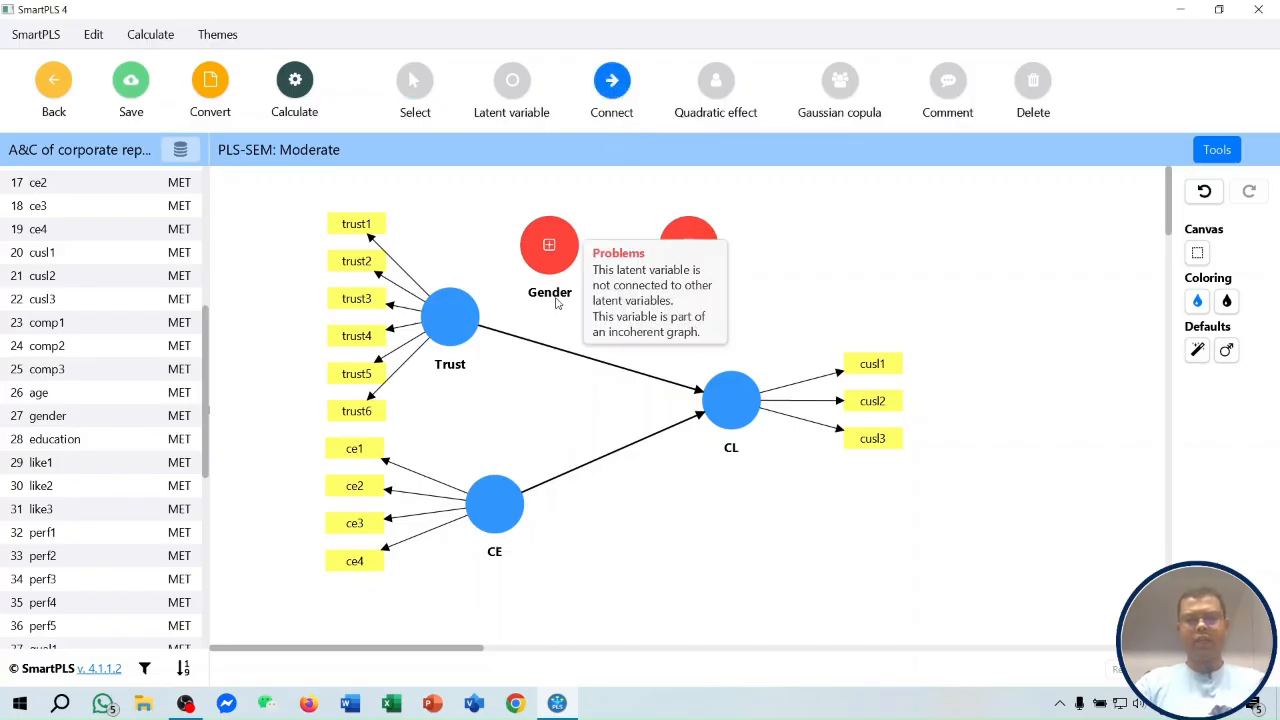
{"action": "left_click", "coordinate": [551, 266]}
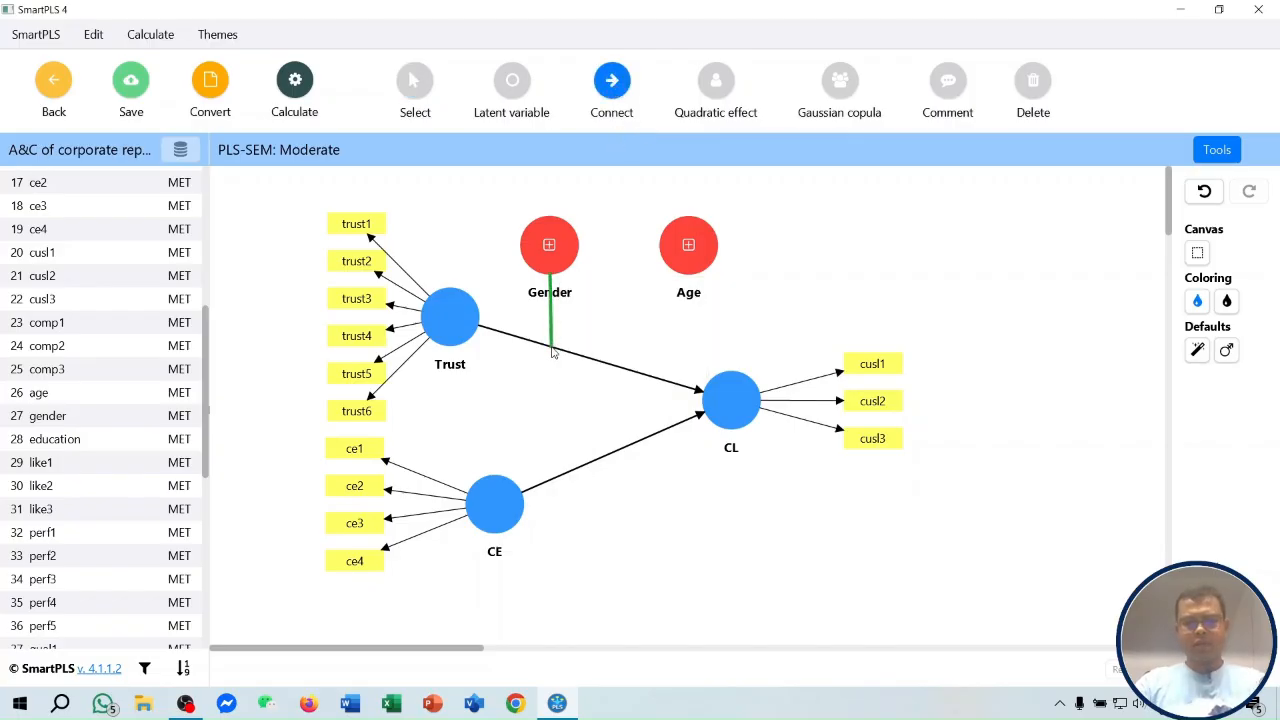
{"action": "left_click", "coordinate": [553, 350]}
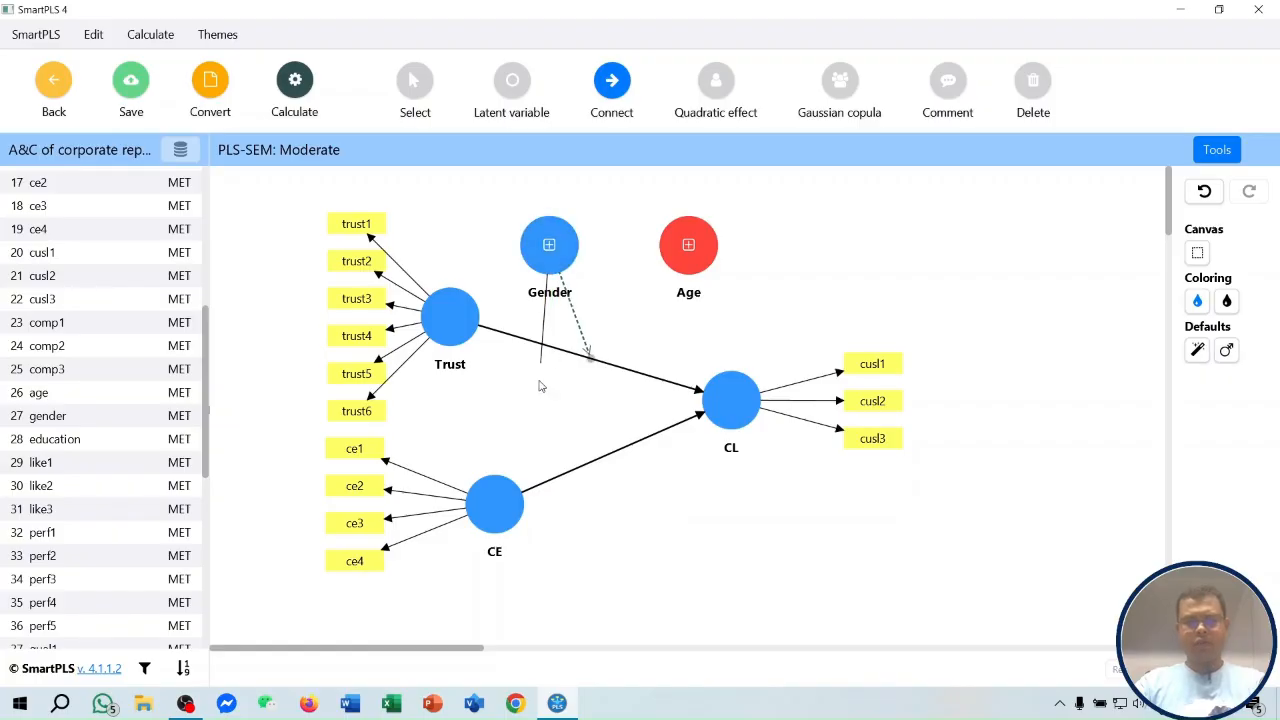
{"action": "left_click", "coordinate": [561, 481]}
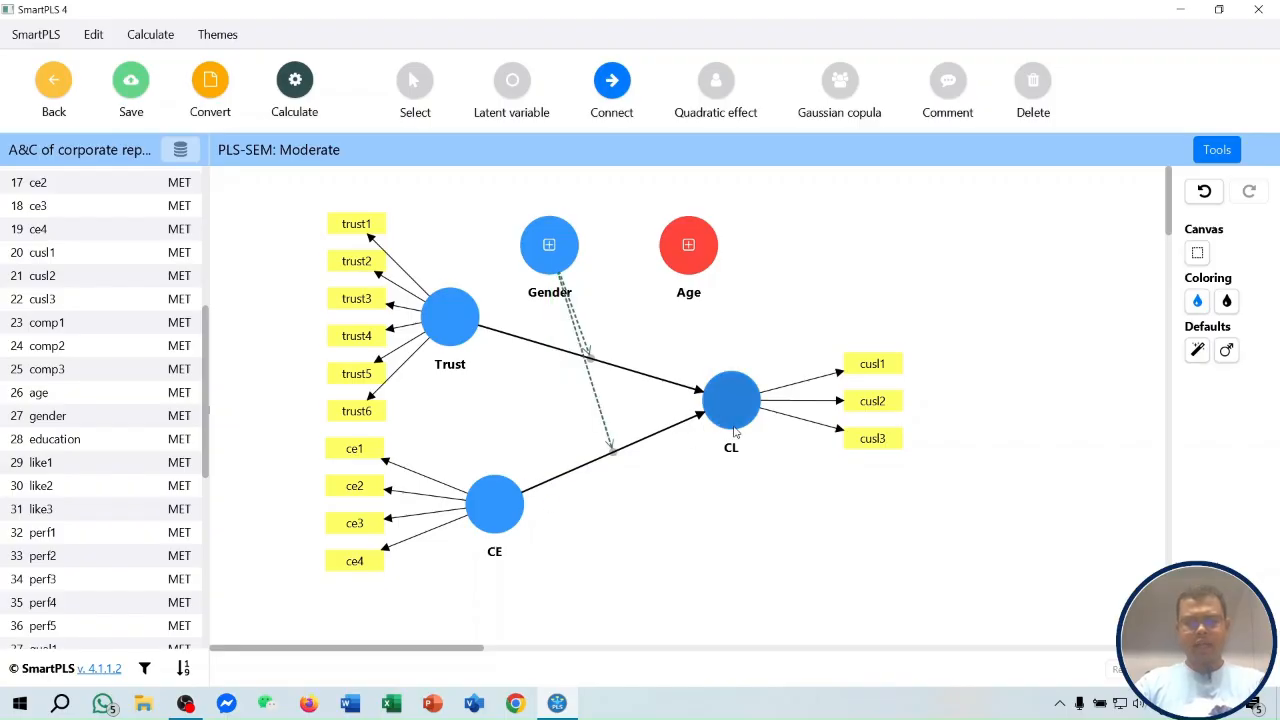
Connect Age as a moderator to both the Trust to CL path and the CE to CL path.
{"action": "left_click", "coordinate": [680, 260]}
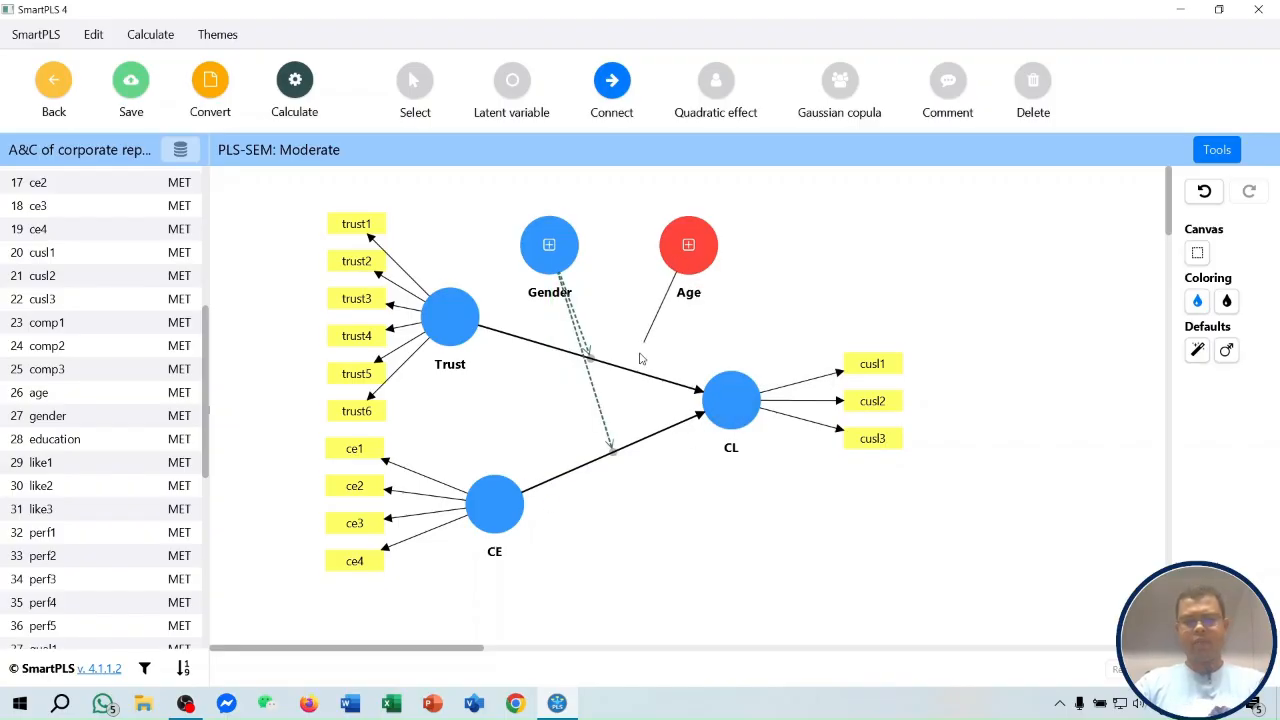
{"action": "left_click", "coordinate": [646, 351]}
{"action": "left_click", "coordinate": [678, 262]}
{"action": "left_click", "coordinate": [633, 450]}
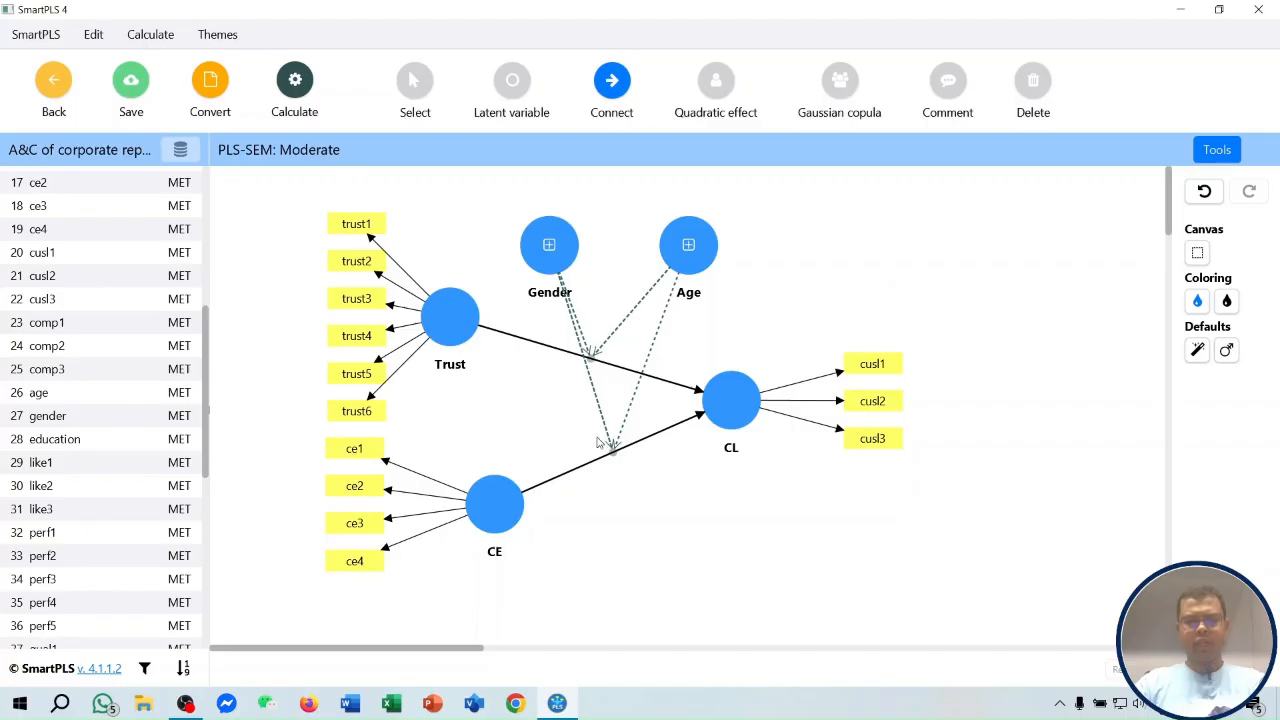
Spread Gender and Age further apart above the model and shift CL slightly up so the moderating paths are easier to read.
{"action": "left_click", "coordinate": [547, 260]}
{"action": "left_click", "coordinate": [418, 88]}
{"action": "left_click_drag", "start_coordinate": [566, 236], "coordinate": [506, 231]}
{"action": "left_click_drag", "start_coordinate": [700, 242], "coordinate": [722, 219]}
{"action": "left_click_drag", "start_coordinate": [740, 414], "coordinate": [758, 387]}
{"action": "left_click", "coordinate": [943, 241]}
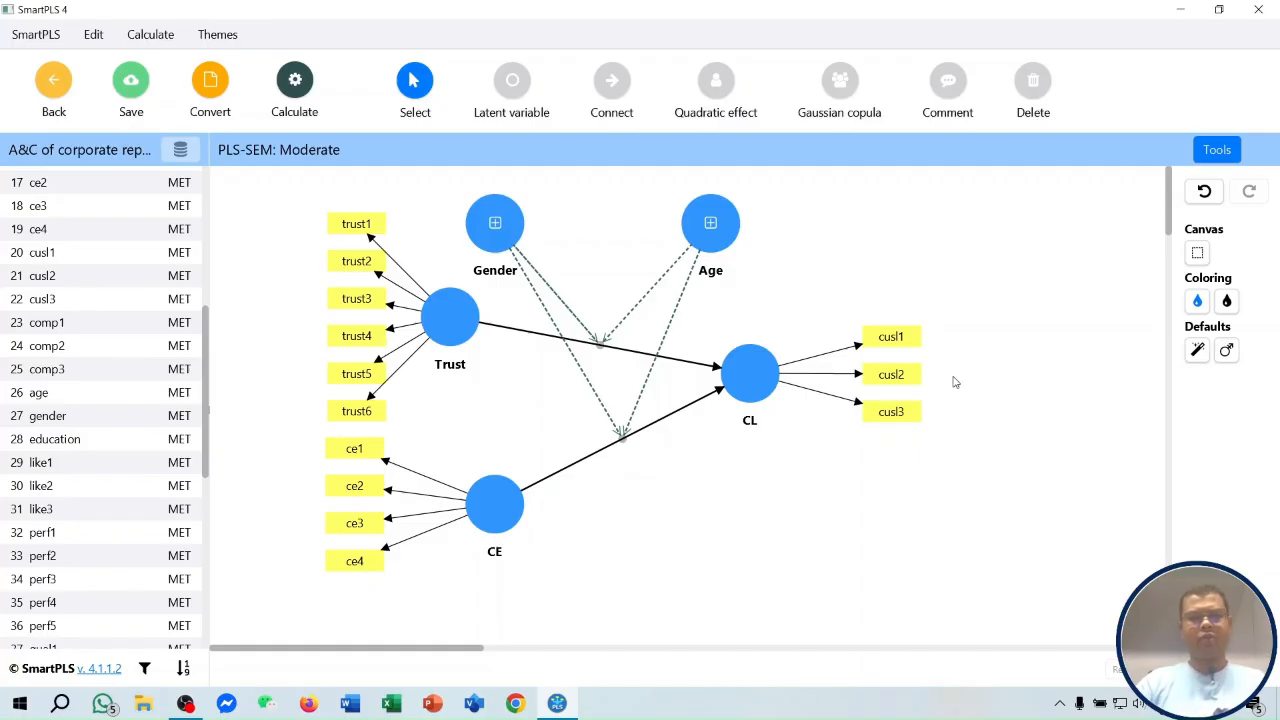
Run bootstrapping with 5000 subsamples, percentile bootstrap confidence intervals, a two-tailed test and a 0.05 significance level, opening the report.
{"action": "left_click", "coordinate": [295, 82]}
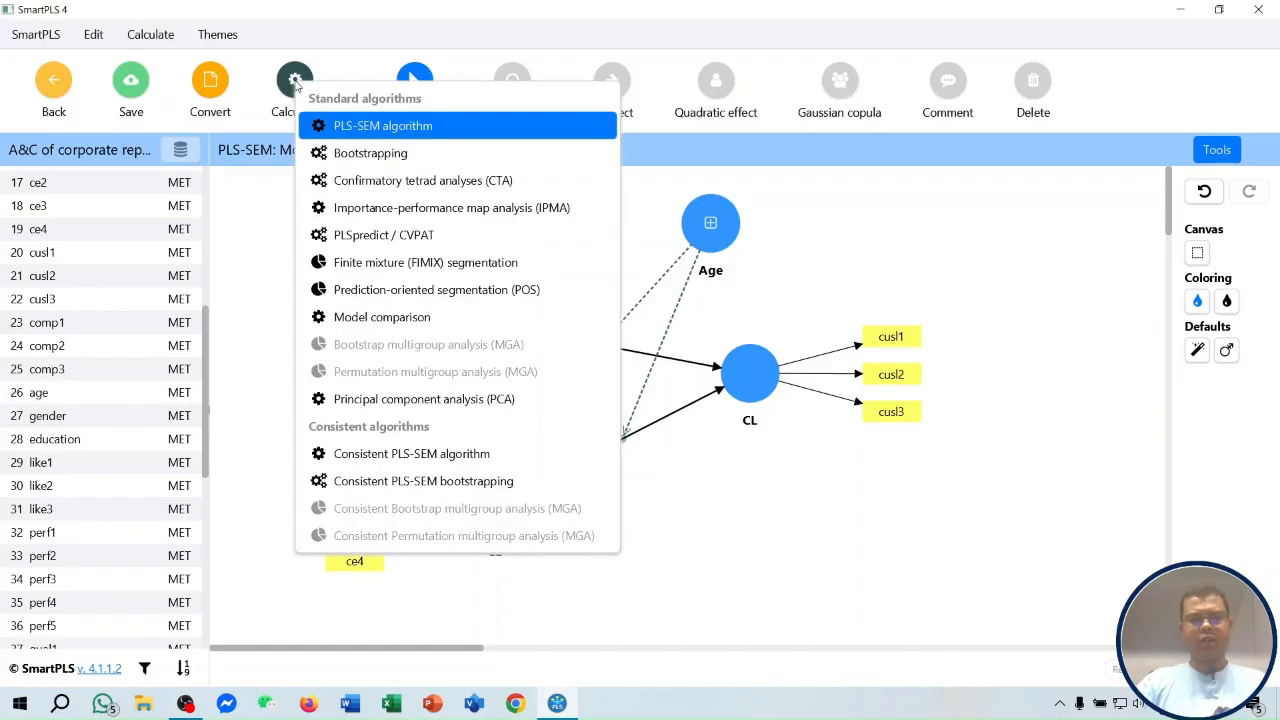
{"action": "left_click", "coordinate": [348, 155]}
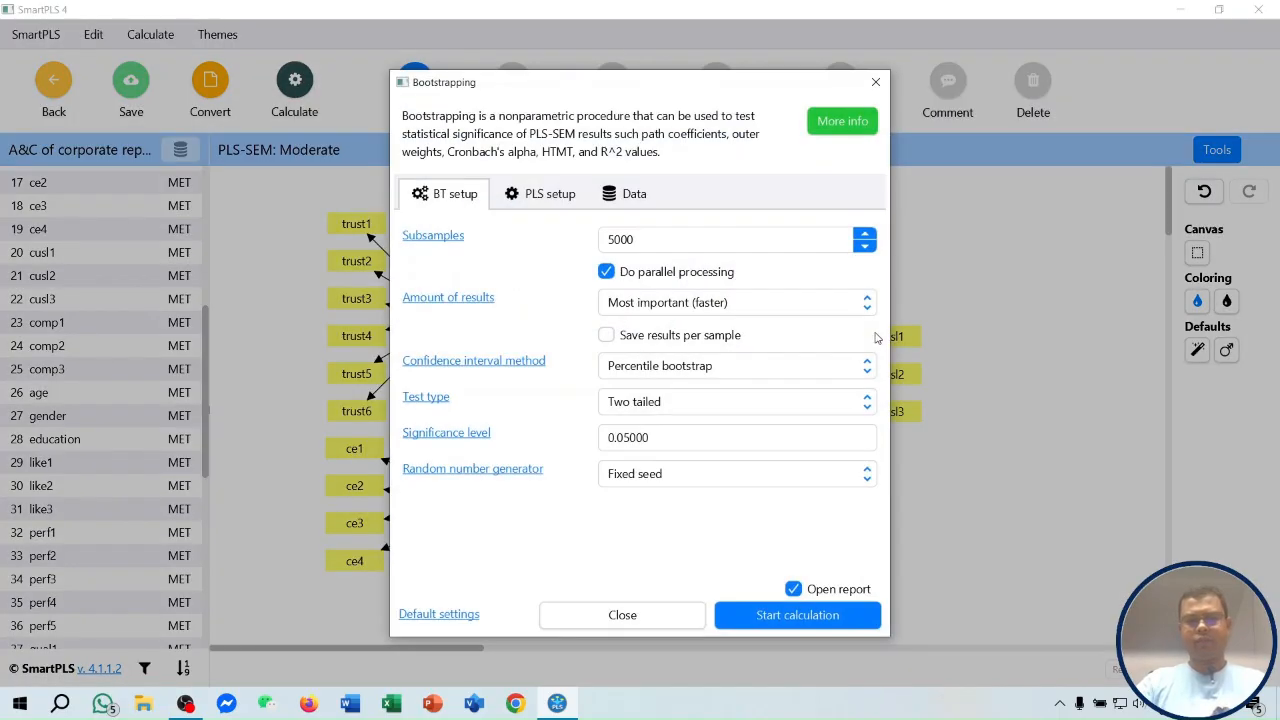
{"action": "left_click", "coordinate": [765, 614]}
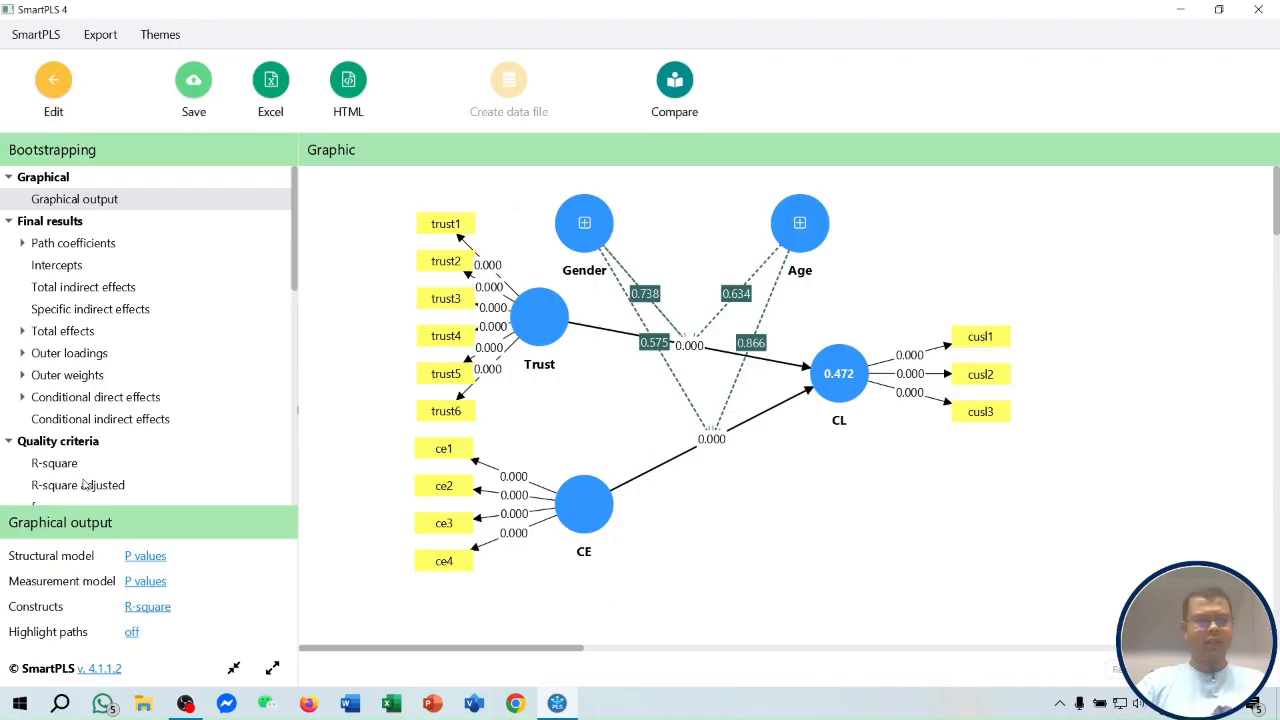
Copy the bootstrapping total effects table and paste it into the blank Excel workbook from cell A1.
{"action": "left_click", "coordinate": [64, 334]}
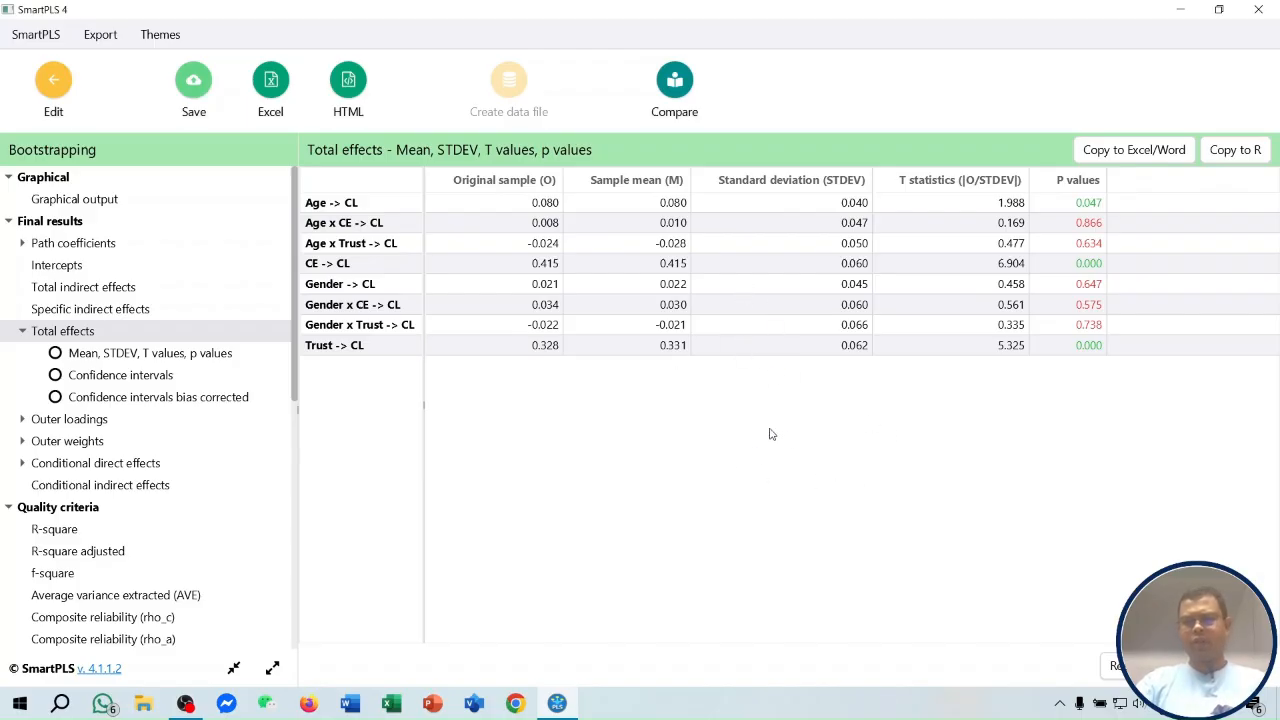
{"action": "left_click", "coordinate": [1128, 151]}
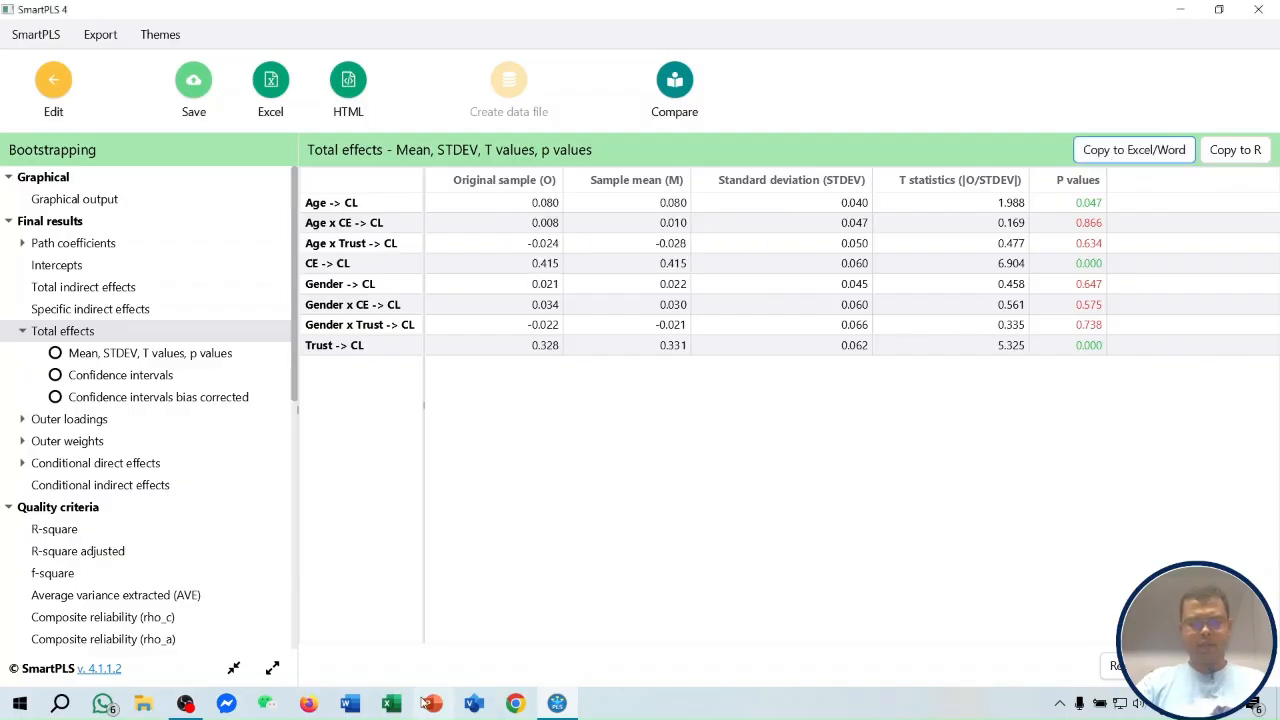
{"action": "left_click", "coordinate": [391, 705]}
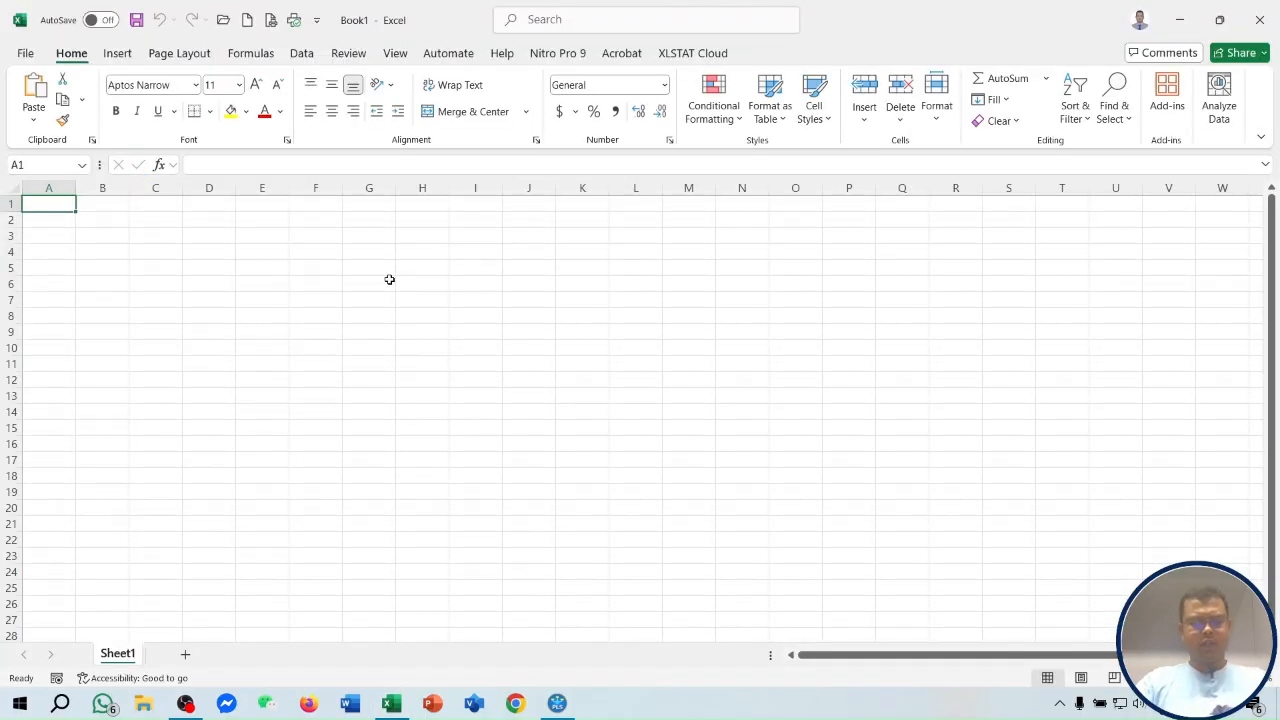
{"action": "key", "text": "ctrl+v"}
Fit the column widths and row heights of the sheet to the pasted total effects table.
{"action": "left_click", "coordinate": [13, 189]}
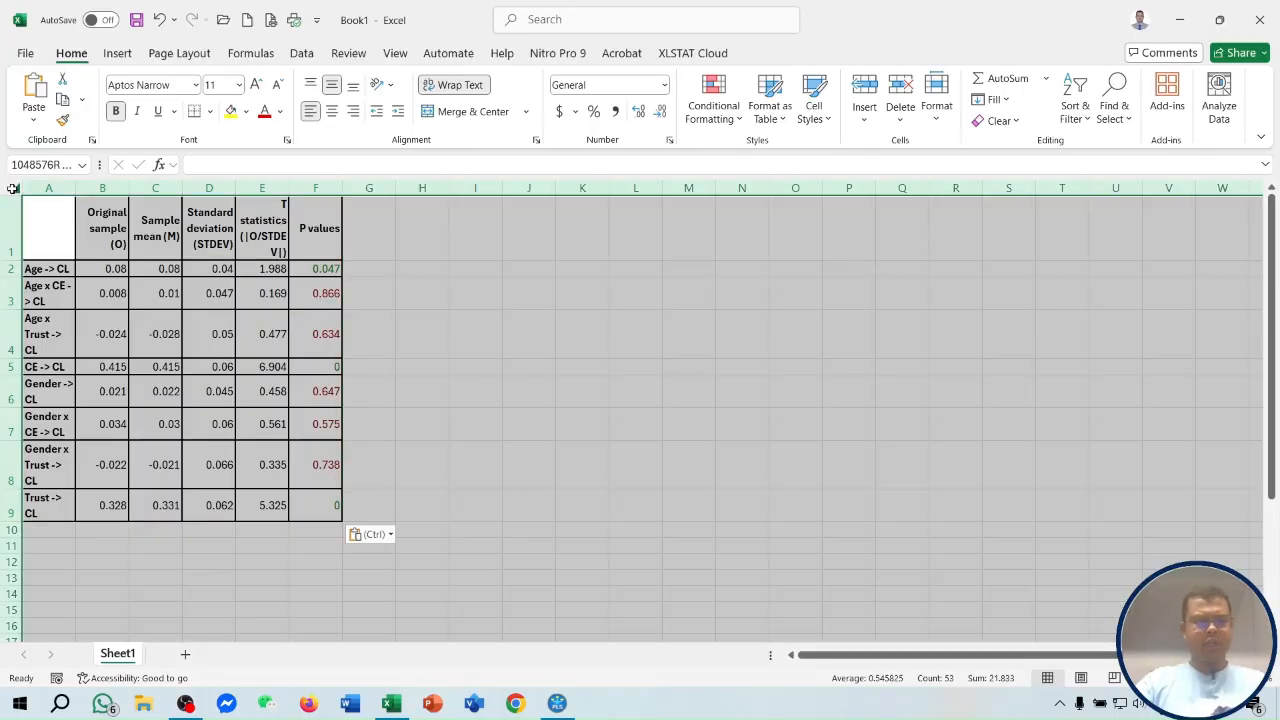
{"action": "left_click_drag", "start_coordinate": [340, 191], "coordinate": [479, 189]}
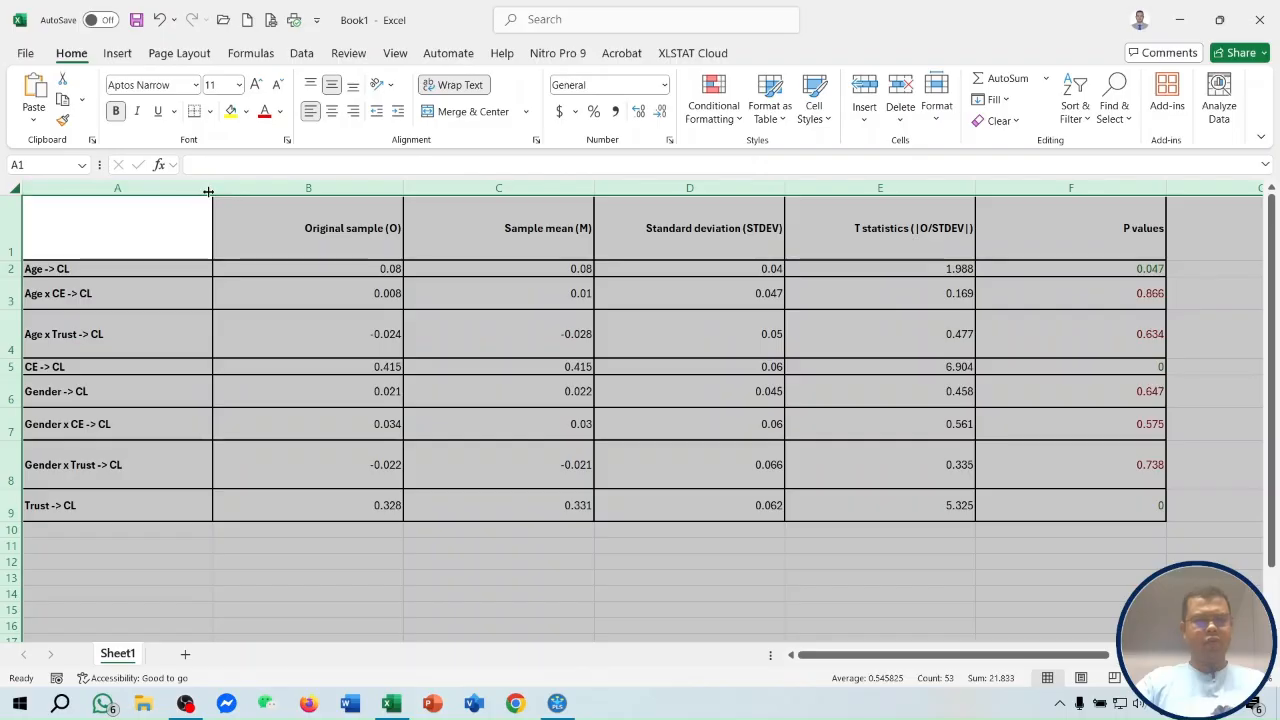
{"action": "double_click", "coordinate": [18, 309]}
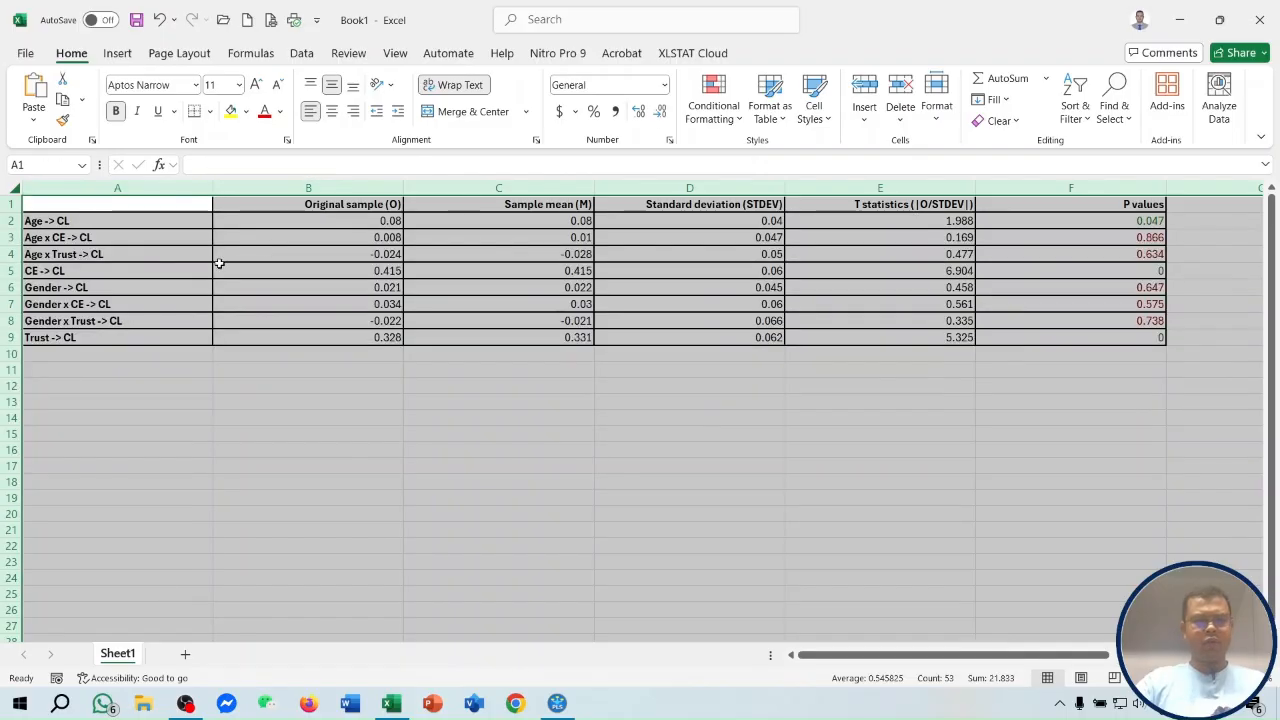
{"action": "double_click", "coordinate": [405, 186]}
{"action": "left_click", "coordinate": [826, 304]}
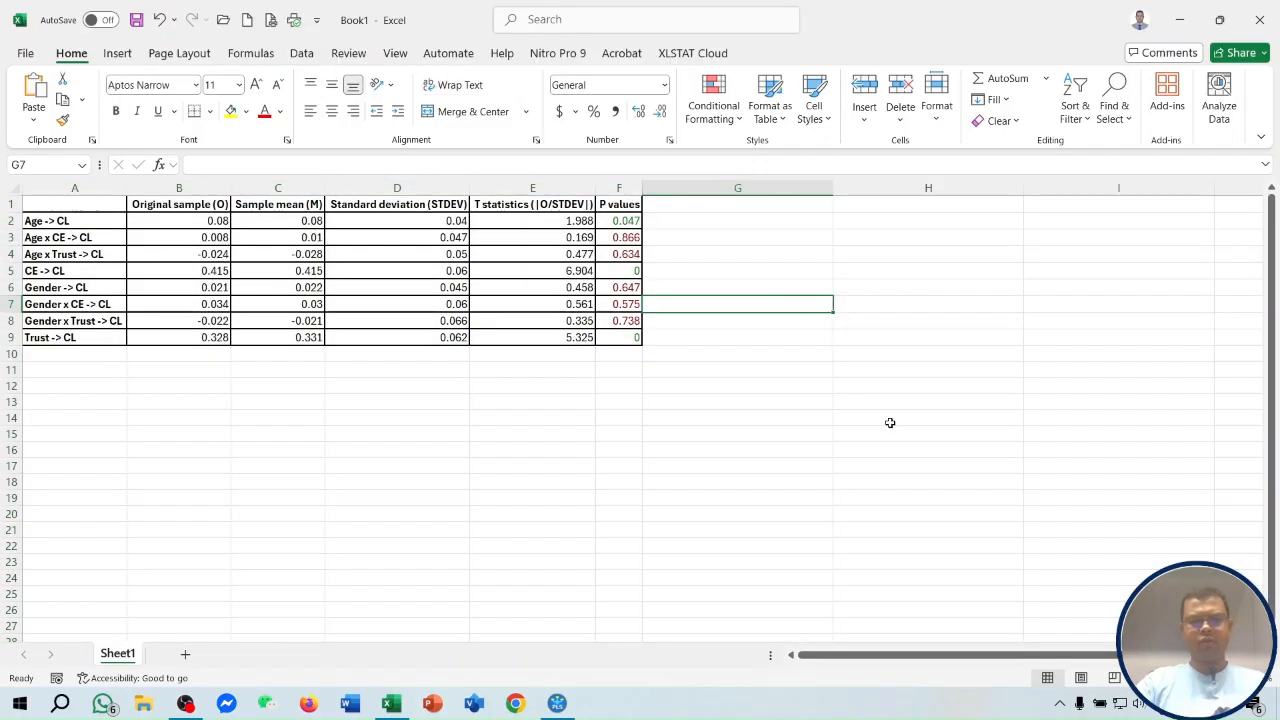
Format the P values in F2:F9 to three decimal places.
{"action": "left_click_drag", "start_coordinate": [629, 221], "coordinate": [623, 337]}
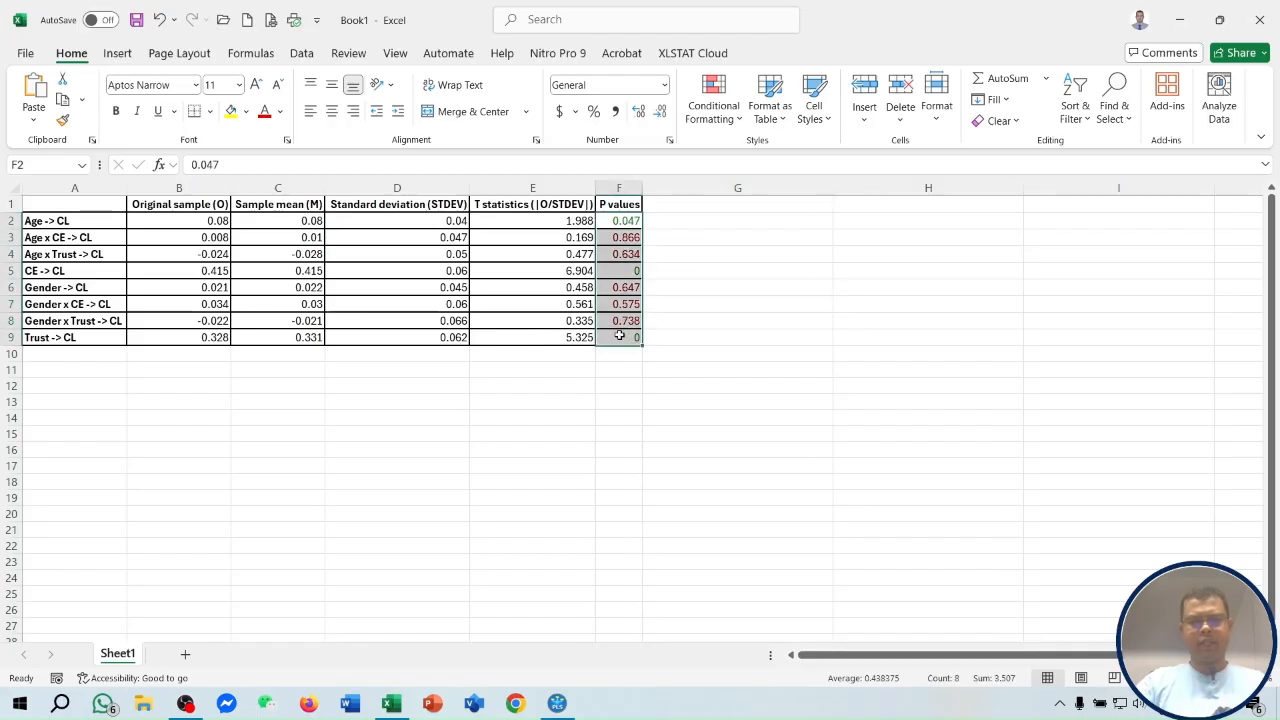
{"action": "left_click", "coordinate": [638, 112]}
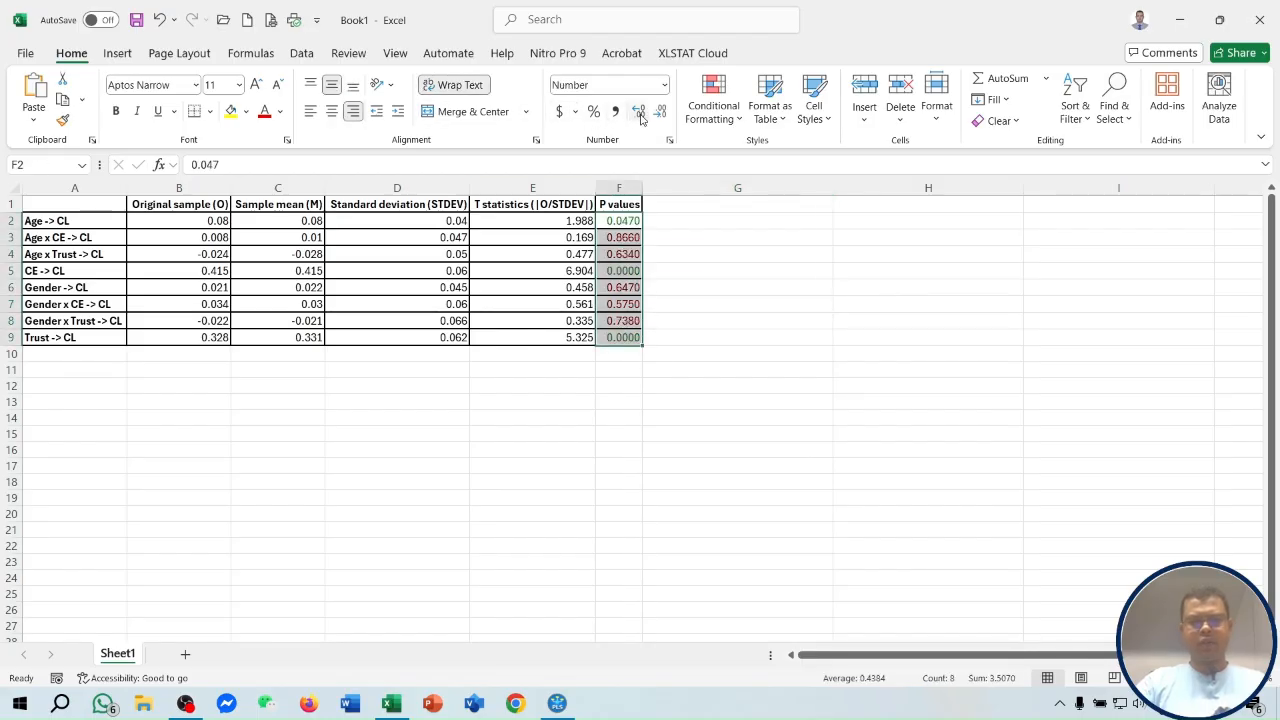
{"action": "left_click", "coordinate": [660, 112]}
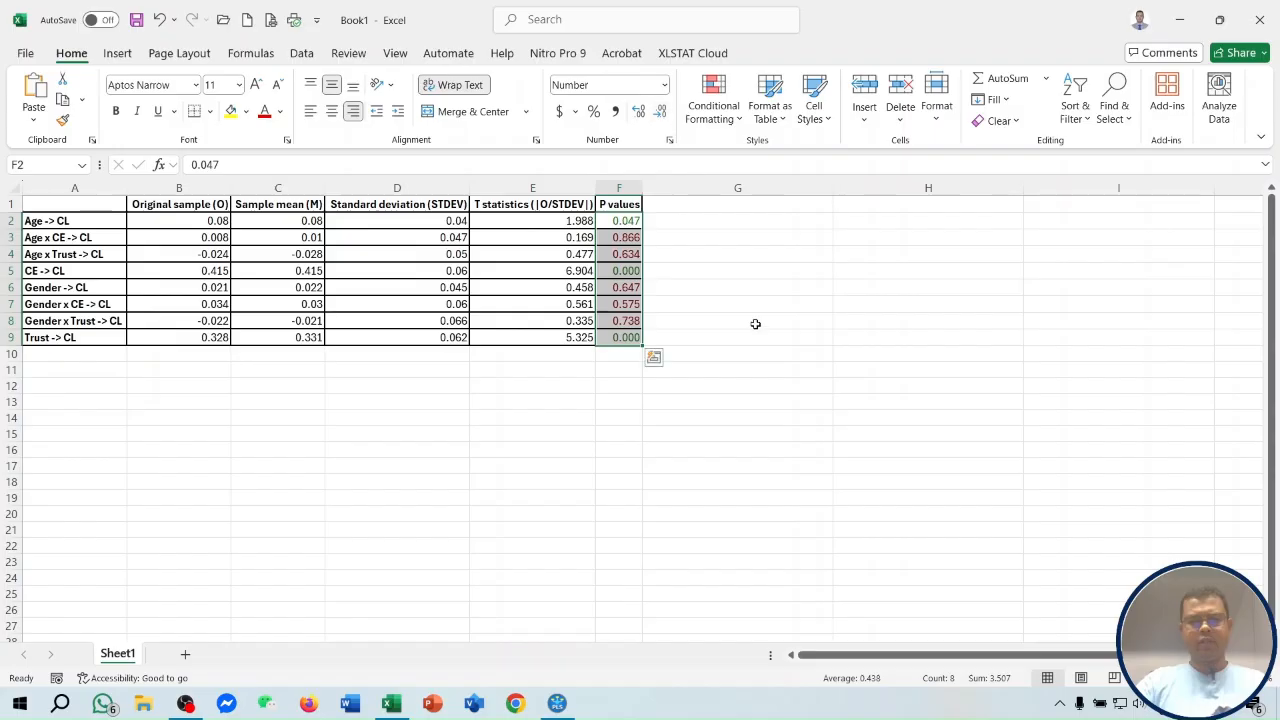
{"action": "left_click", "coordinate": [608, 480]}
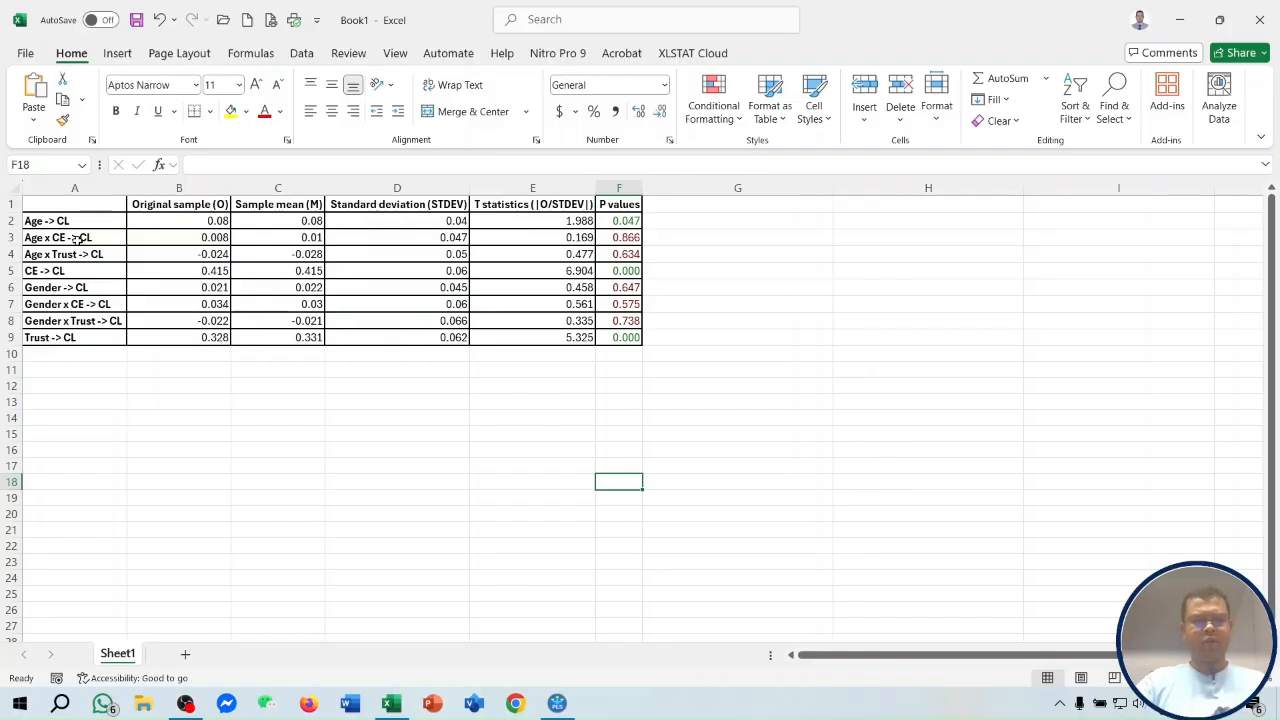
Fill the Age x CE, Age x Trust, Gender x CE and Gender x Trust rows with yellow.
{"action": "left_click_drag", "start_coordinate": [115, 238], "coordinate": [632, 255]}
{"action": "left_click", "coordinate": [231, 111]}
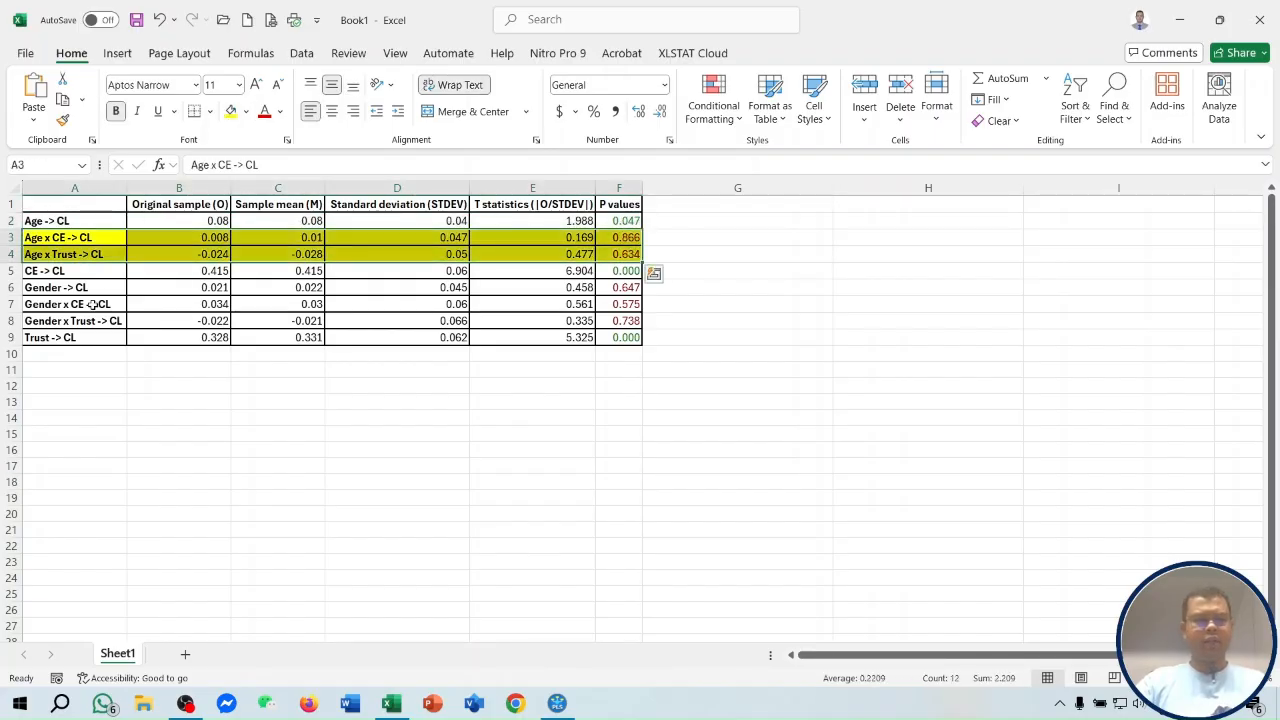
{"action": "left_click_drag", "start_coordinate": [92, 304], "coordinate": [620, 318]}
{"action": "left_click", "coordinate": [231, 111]}
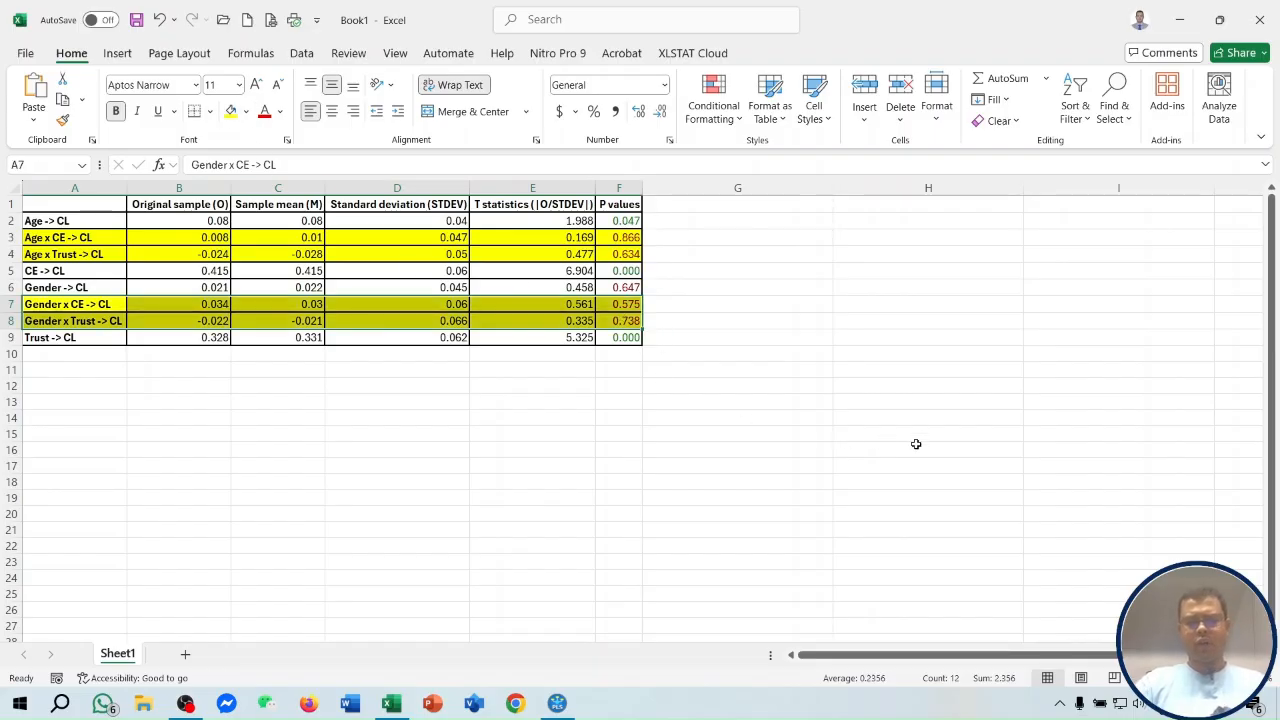
Switch to SmartPLS, return to the model and run the PLS-SEM algorithm with path weighting and standardized results.
{"action": "left_click", "coordinate": [557, 703]}
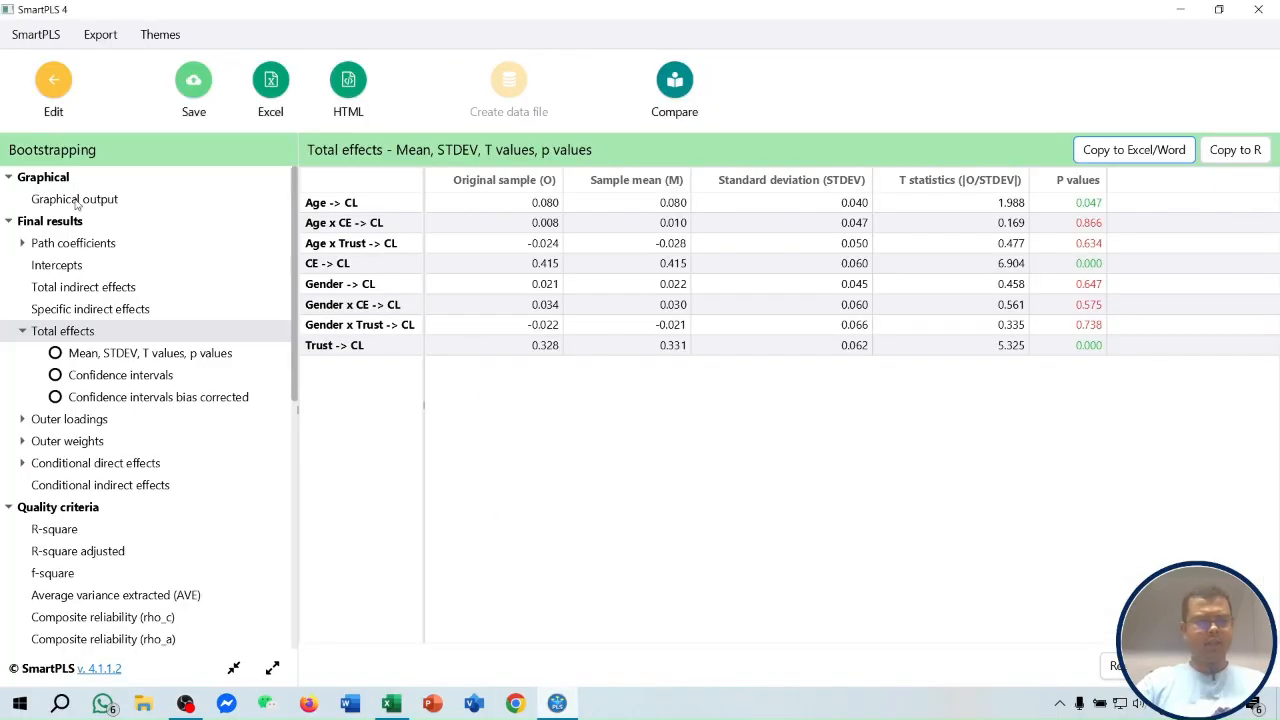
{"action": "left_click", "coordinate": [53, 85]}
{"action": "left_click", "coordinate": [295, 88]}
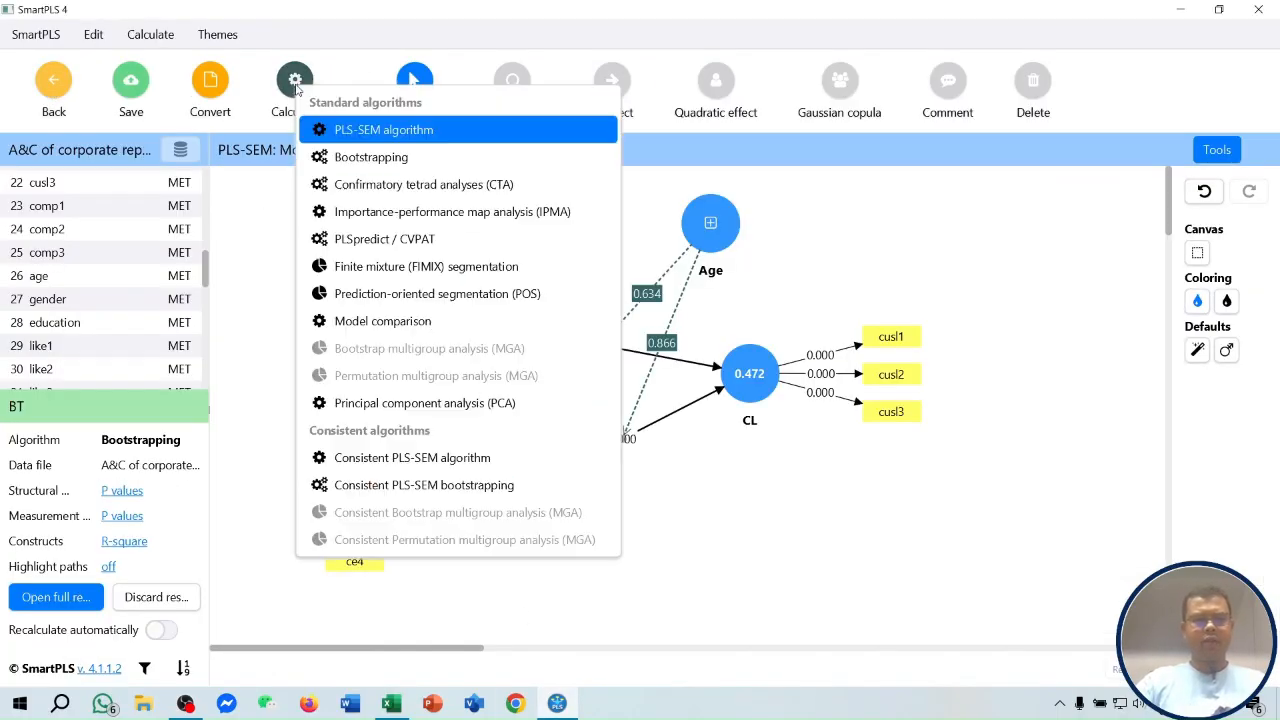
{"action": "left_click", "coordinate": [386, 126]}
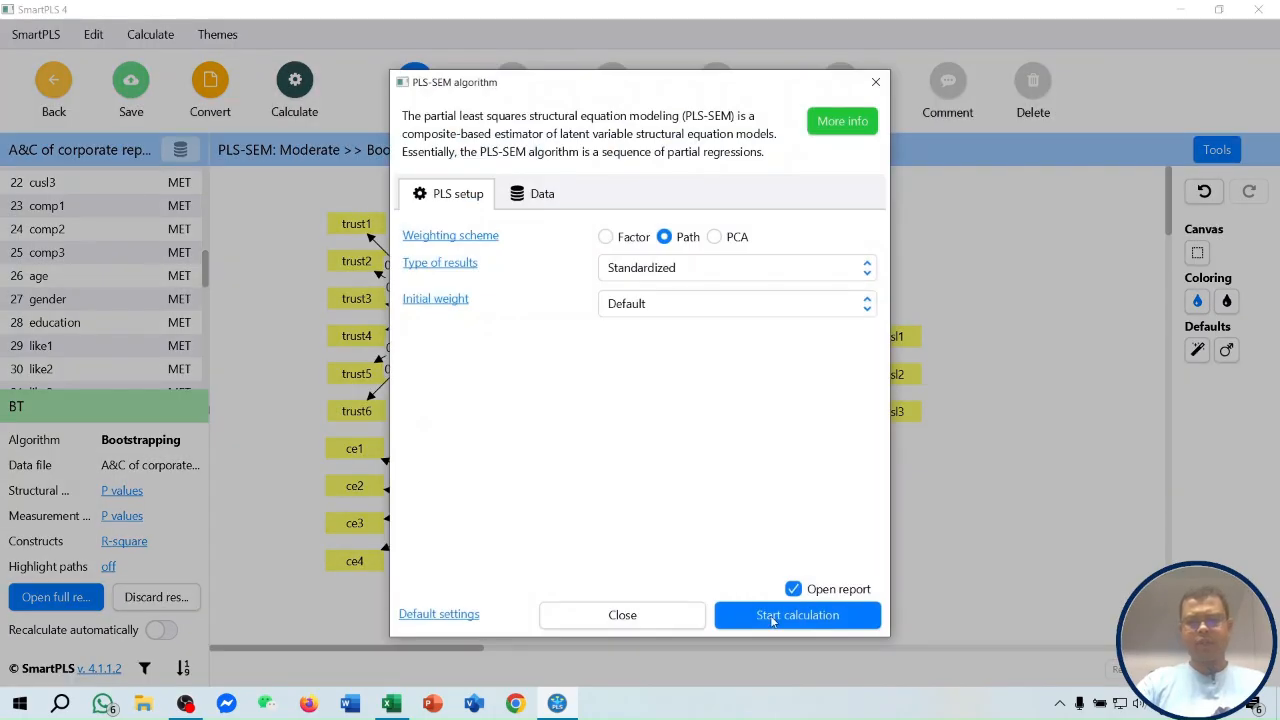
{"action": "left_click", "coordinate": [772, 617]}
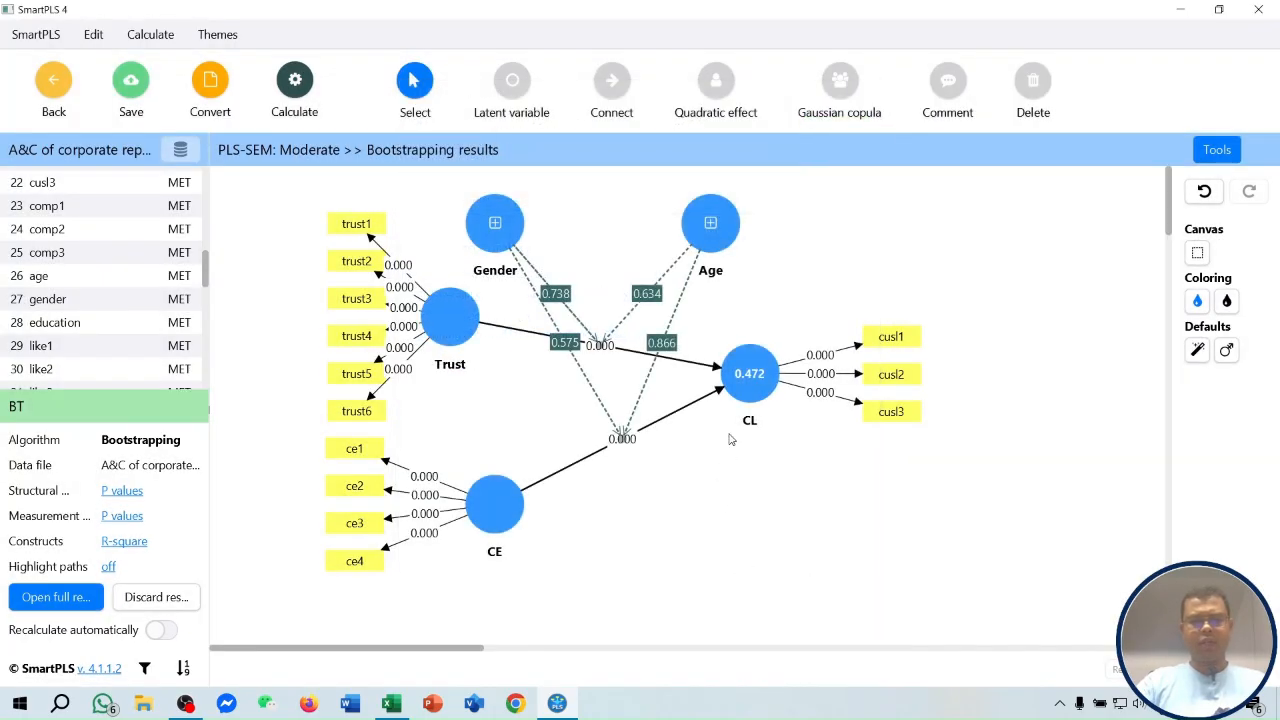
Examine the f-square matrix for the effect sizes of the predictors and interaction terms on CL.
{"action": "scroll", "coordinate": [95, 453], "scroll_direction": "down", "scroll_amount": 4}
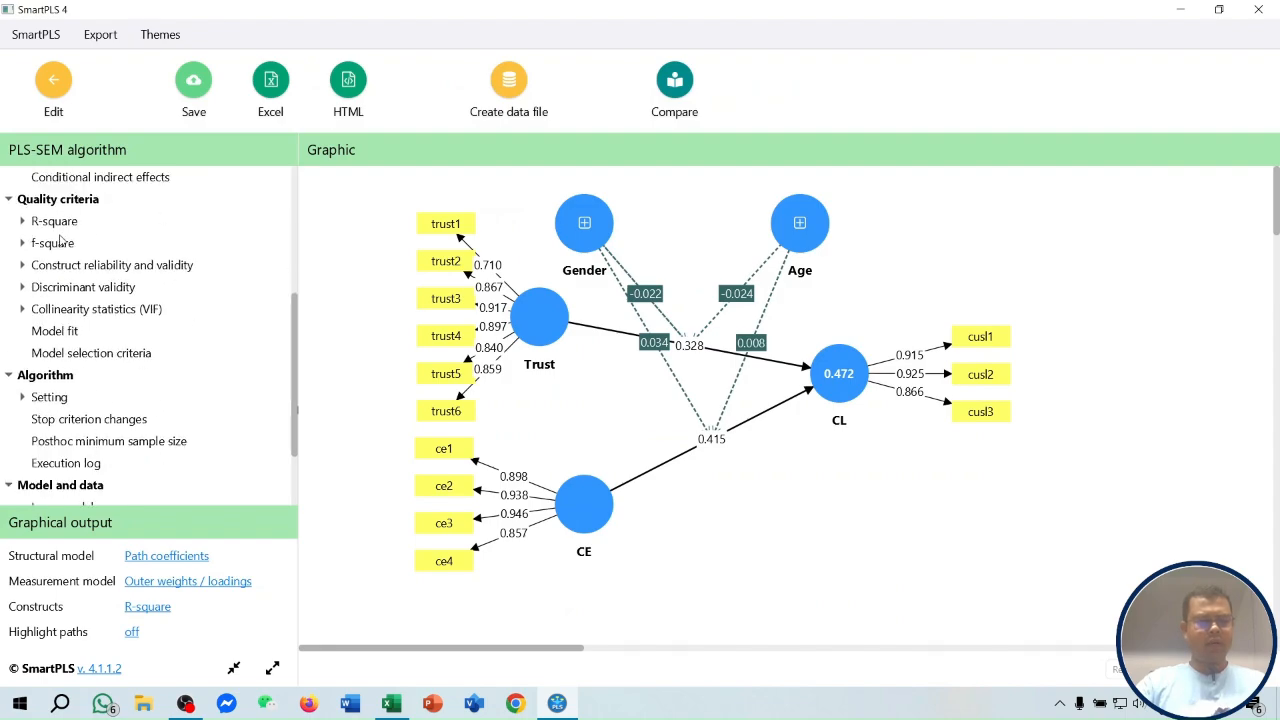
{"action": "left_click", "coordinate": [61, 248]}
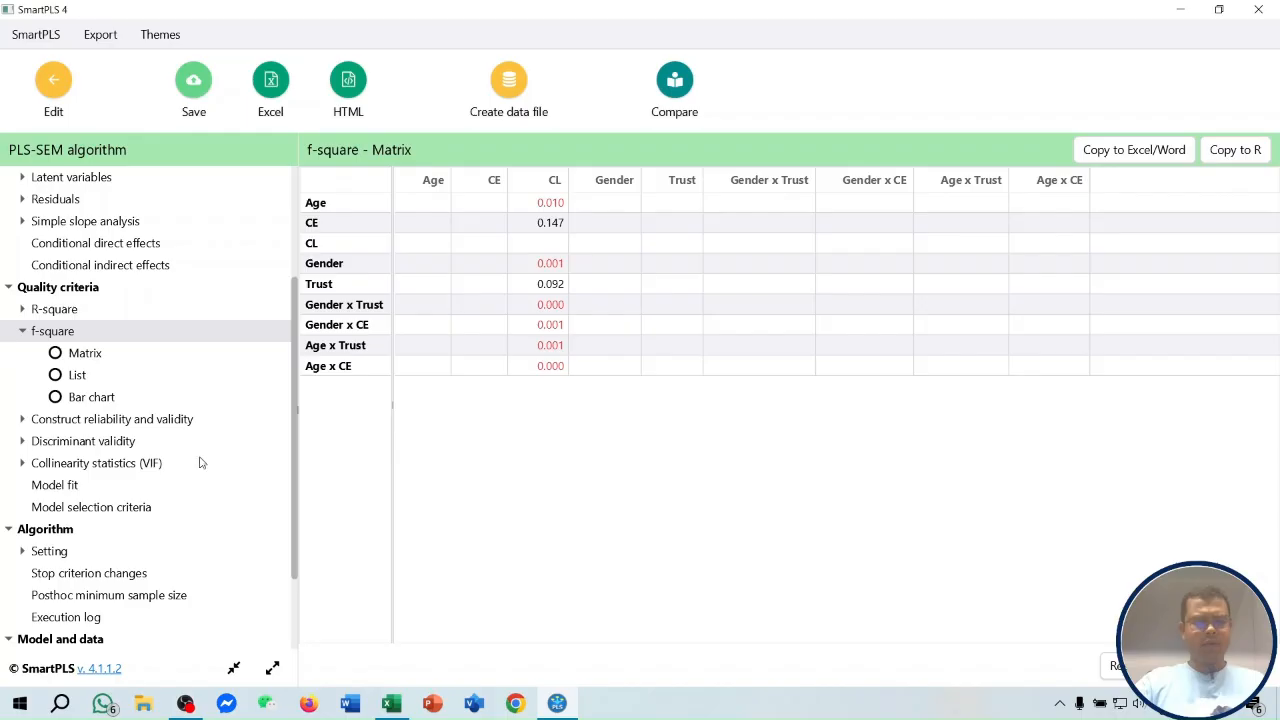
Review the simple slope charts for Gender x Trust, Gender x CE, Age x Trust and Age x CE.
{"action": "scroll", "coordinate": [114, 518], "scroll_direction": "down", "scroll_amount": 2}
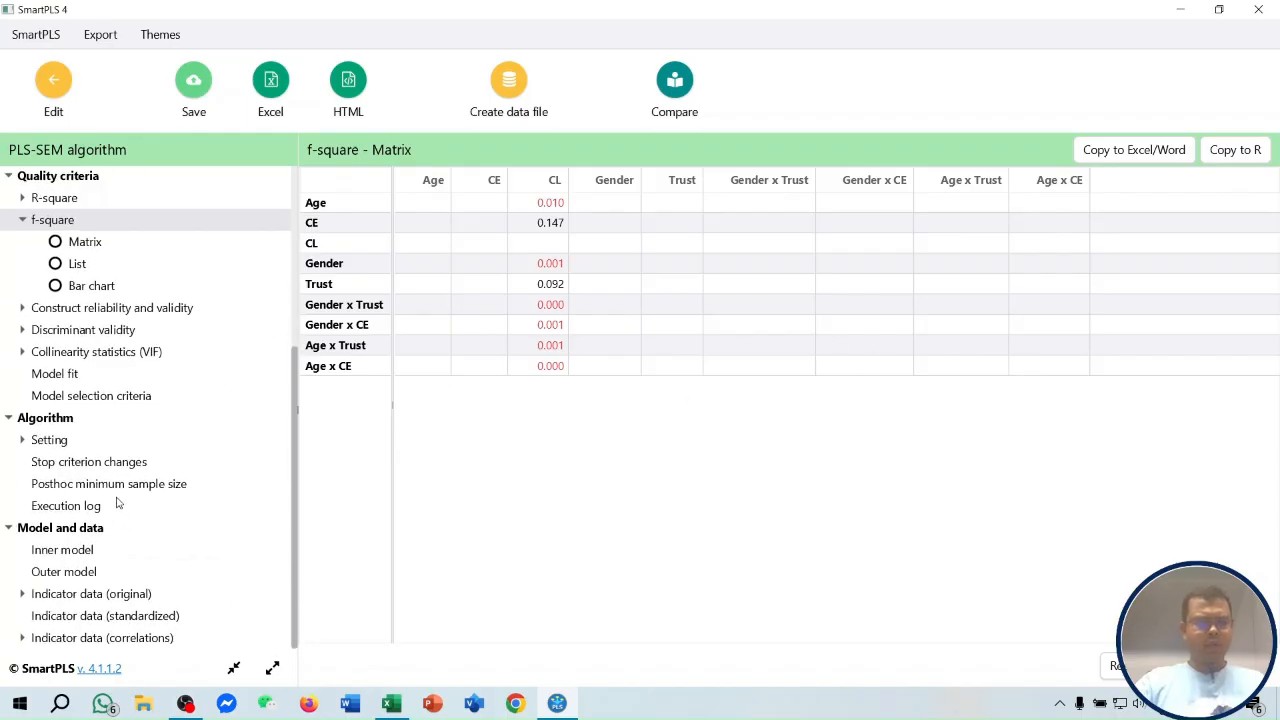
{"action": "scroll", "coordinate": [118, 511], "scroll_direction": "up", "scroll_amount": 5}
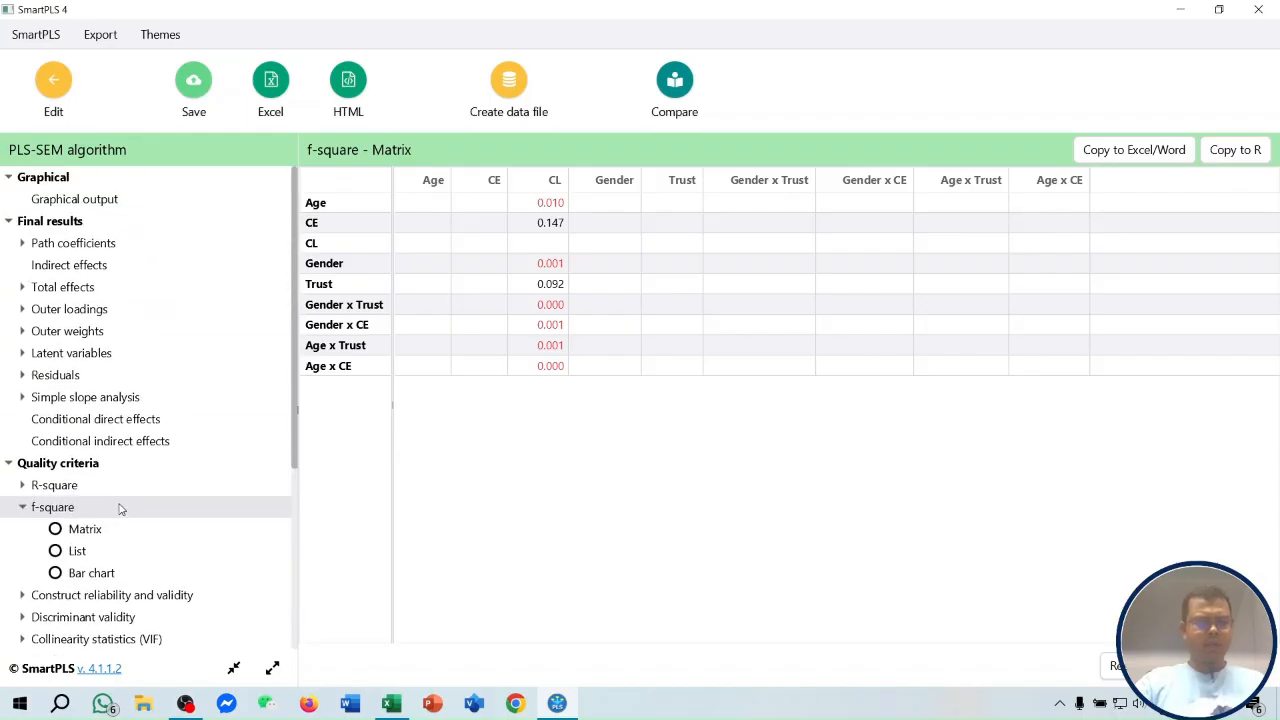
{"action": "left_click", "coordinate": [100, 405]}
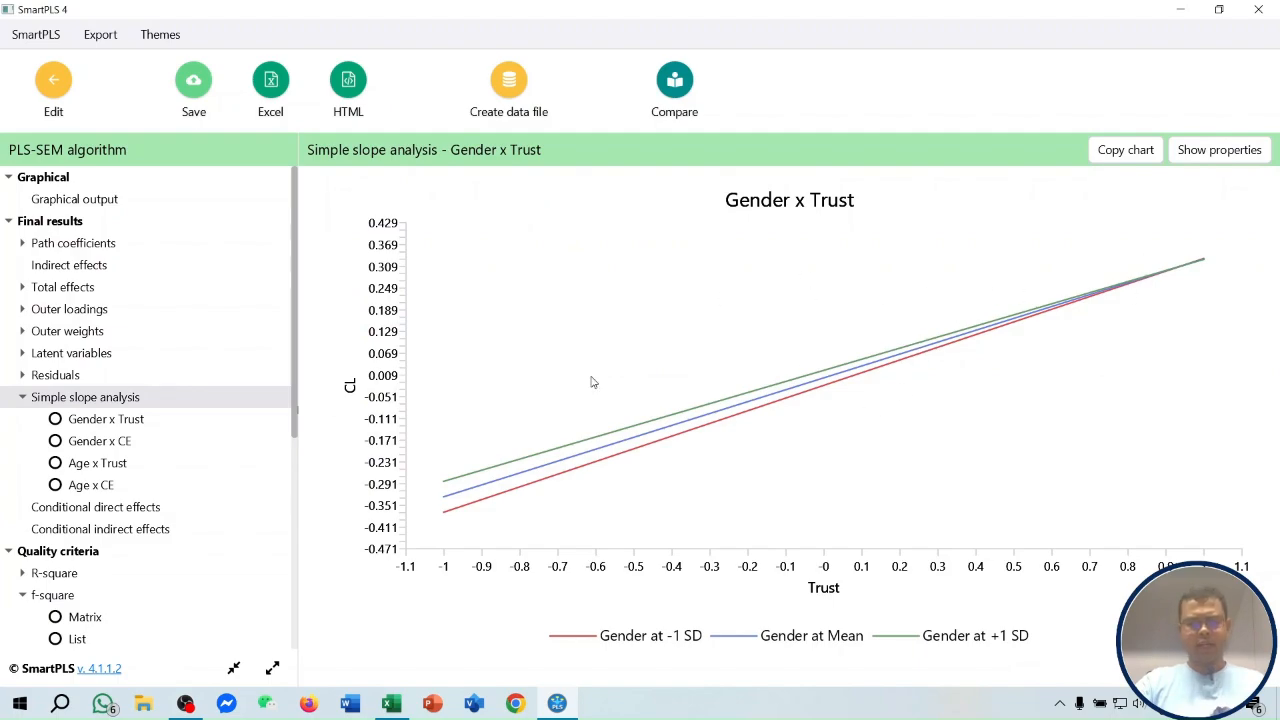
{"action": "left_click", "coordinate": [118, 429]}
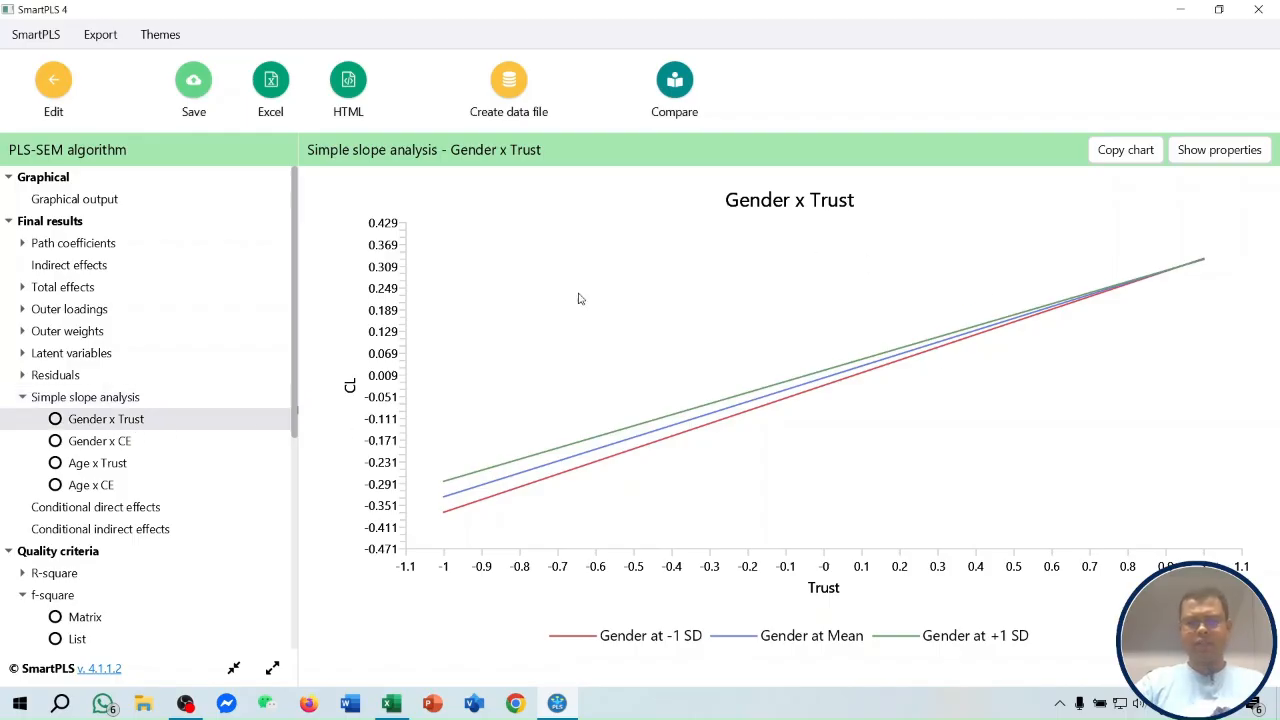
{"action": "left_click", "coordinate": [144, 441]}
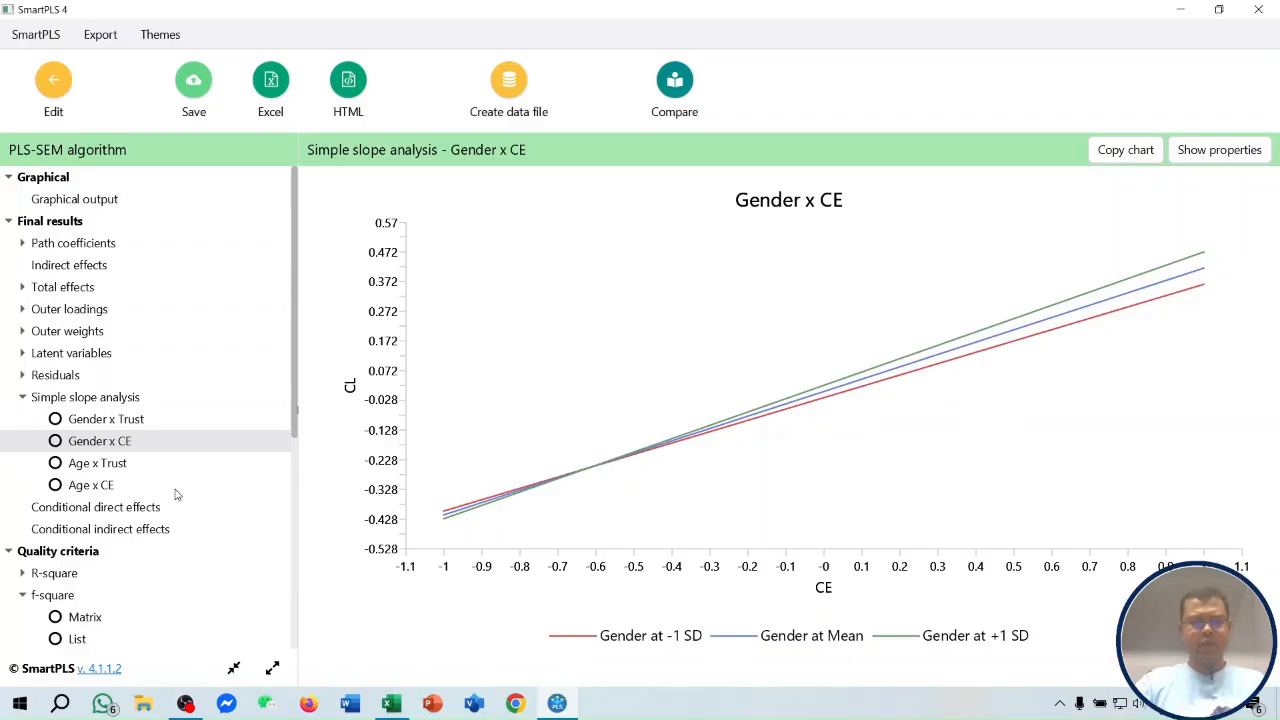
{"action": "left_click", "coordinate": [104, 470]}
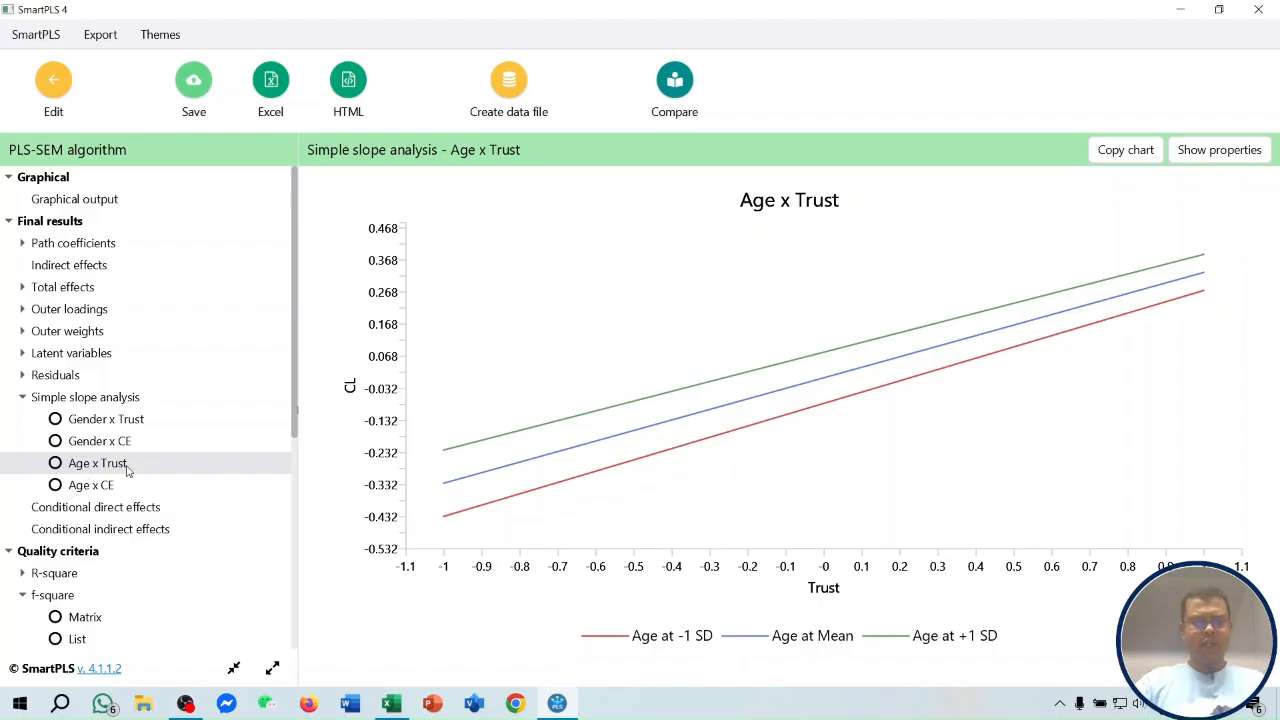
{"action": "left_click", "coordinate": [97, 487]}
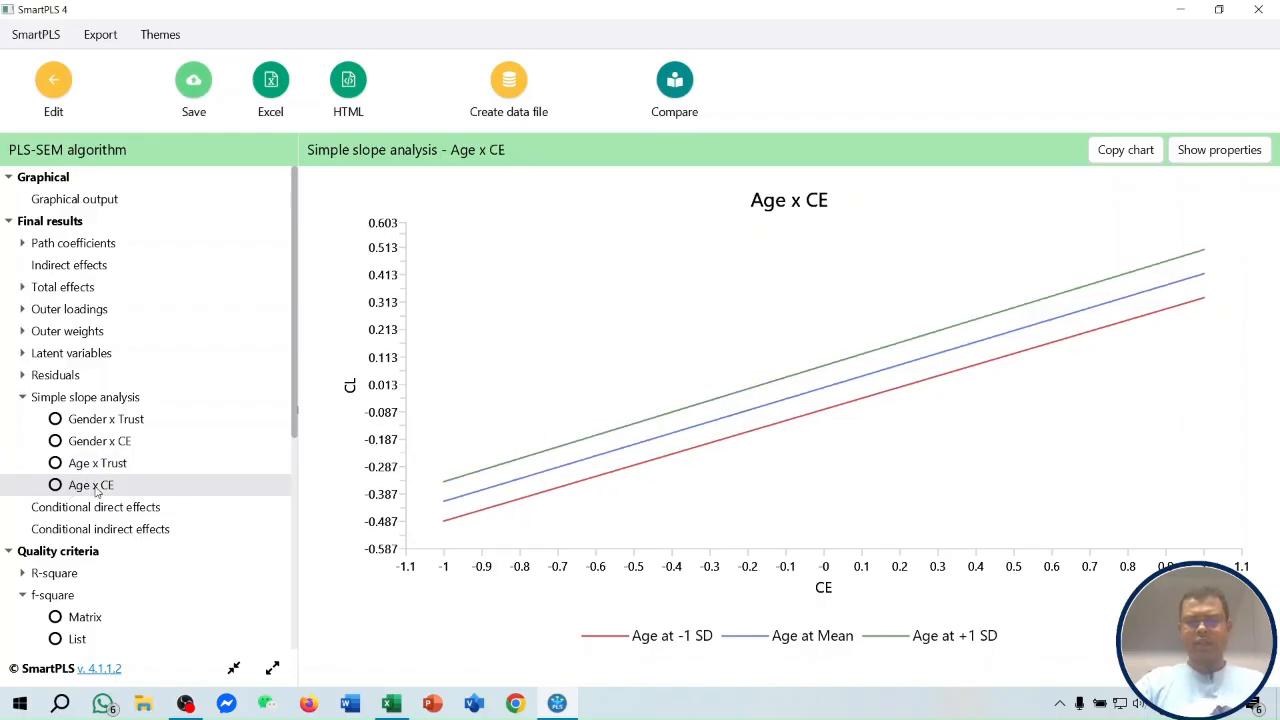